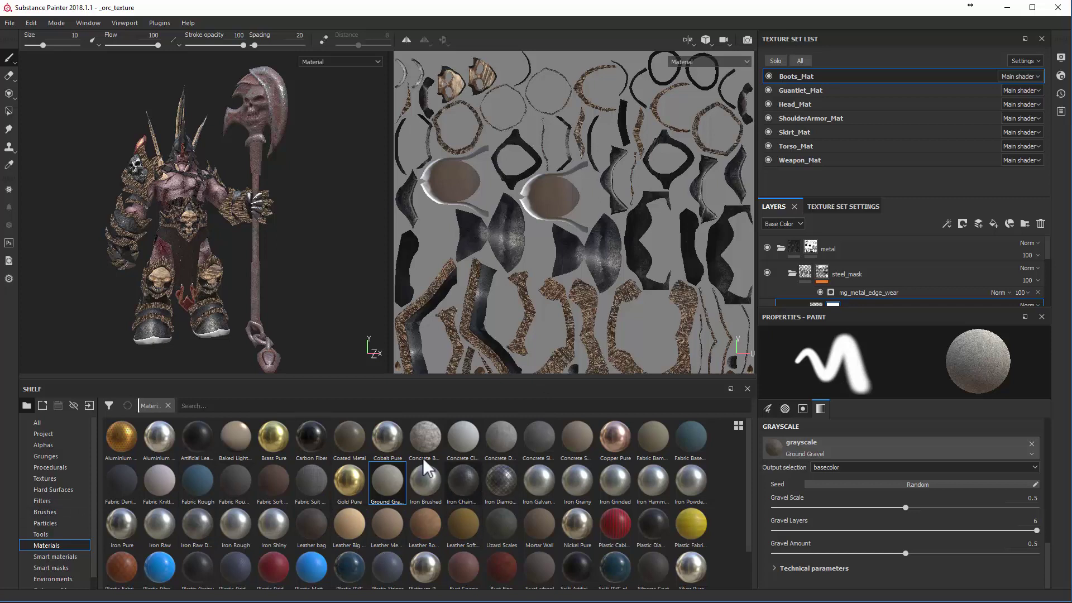
Browse Smart materials and basic Materials, enlarge the layer stack, and drop a basic material onto the model
left_click(48, 558)
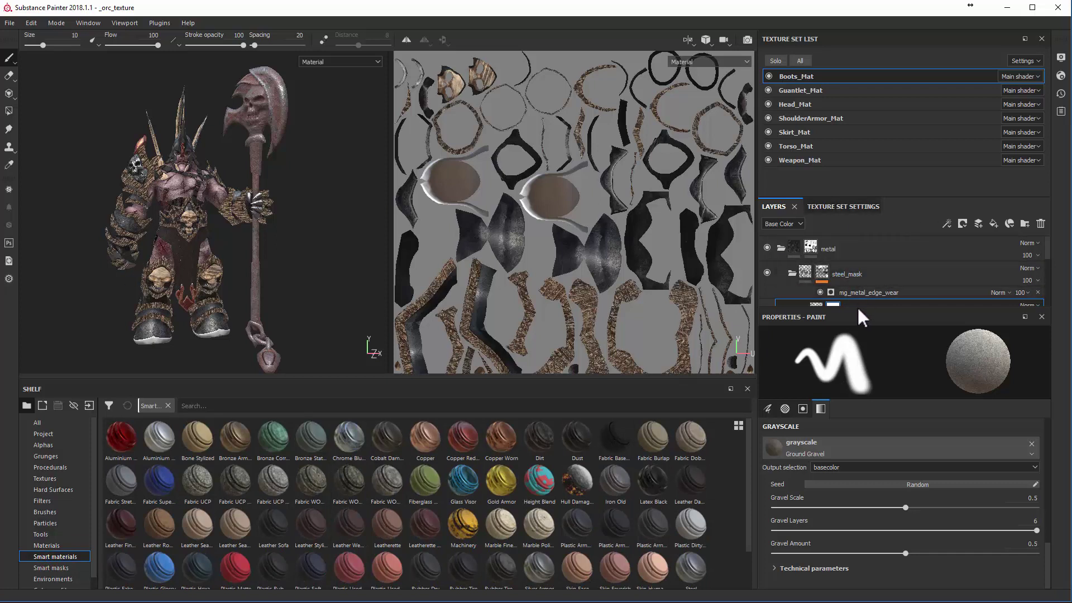
left_click_drag(855, 309, 849, 387)
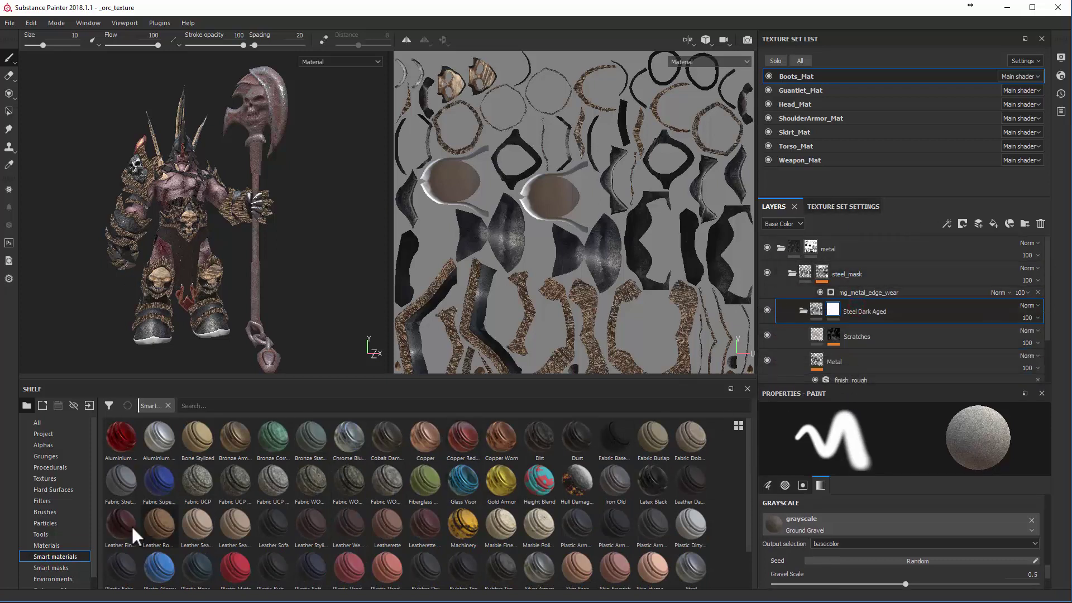
left_click(45, 545)
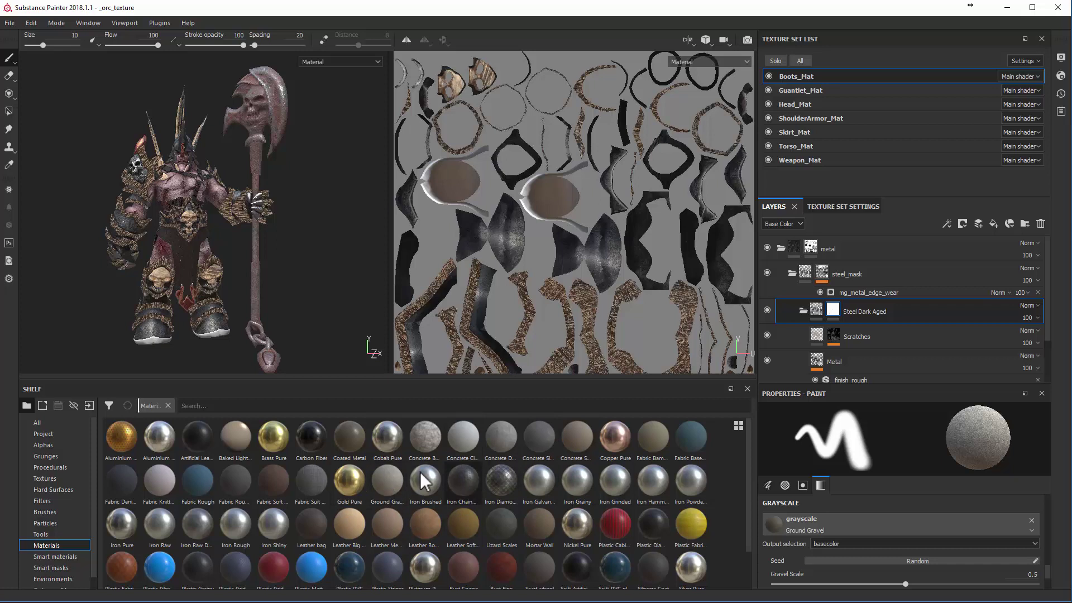
mouse_move(414, 481)
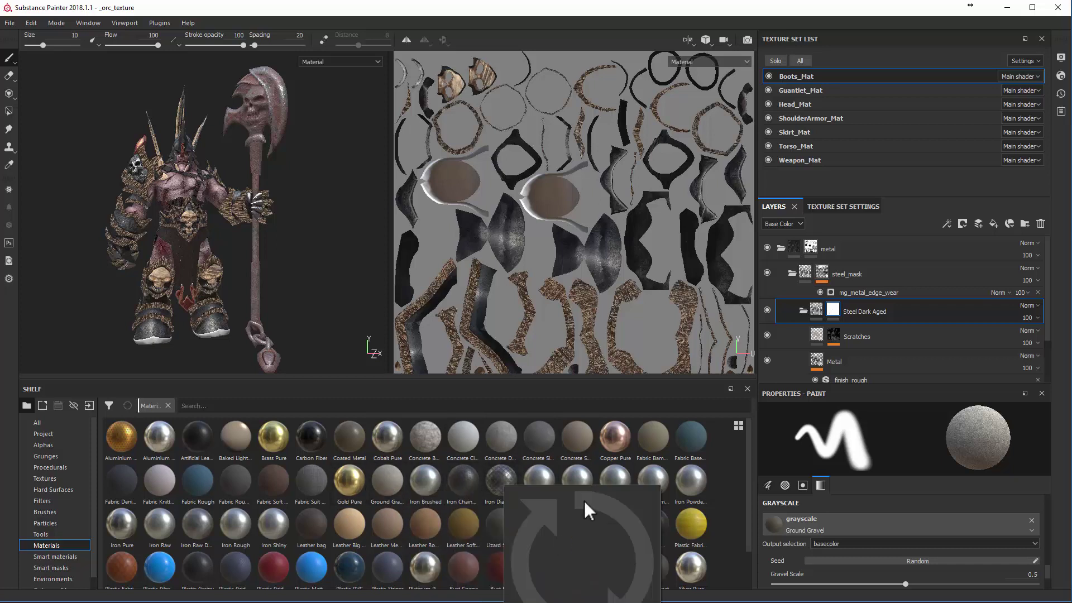
left_click_drag(393, 483, 540, 569)
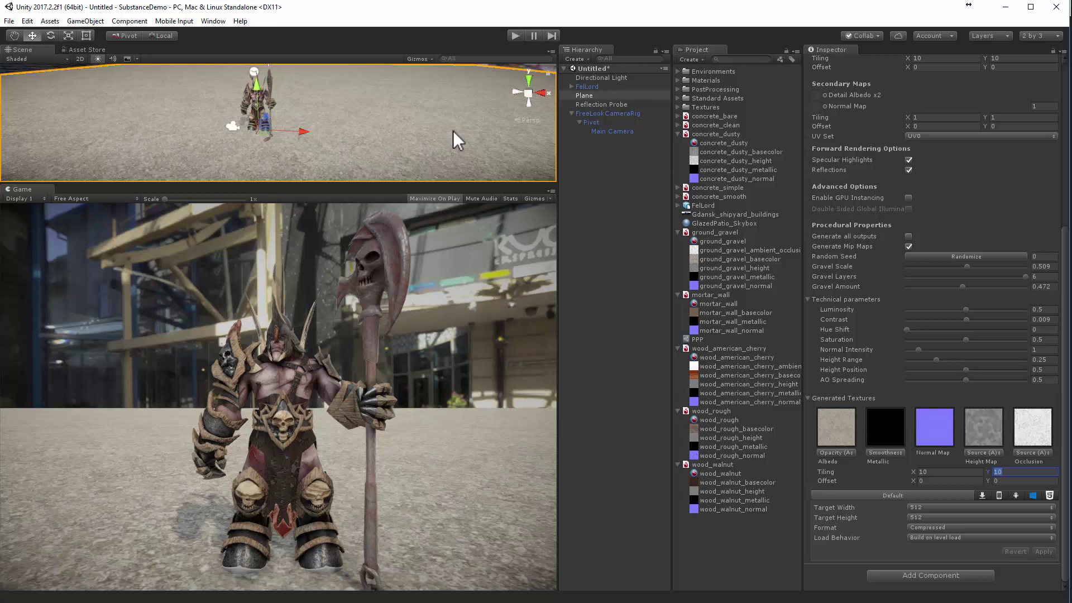
scroll(971, 282, "up", 8)
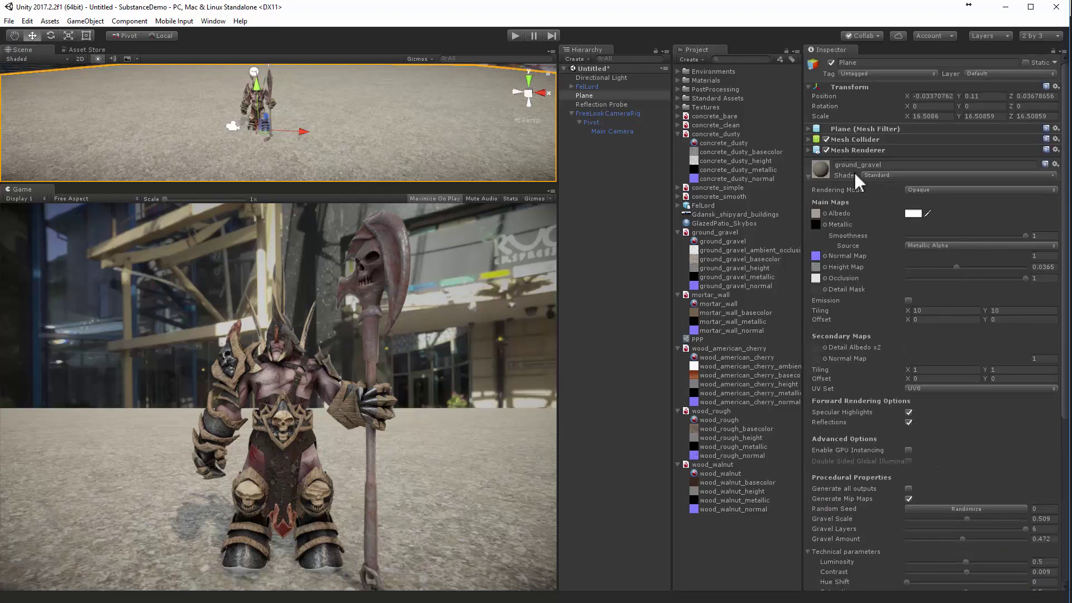
scroll(890, 251, "down", 5)
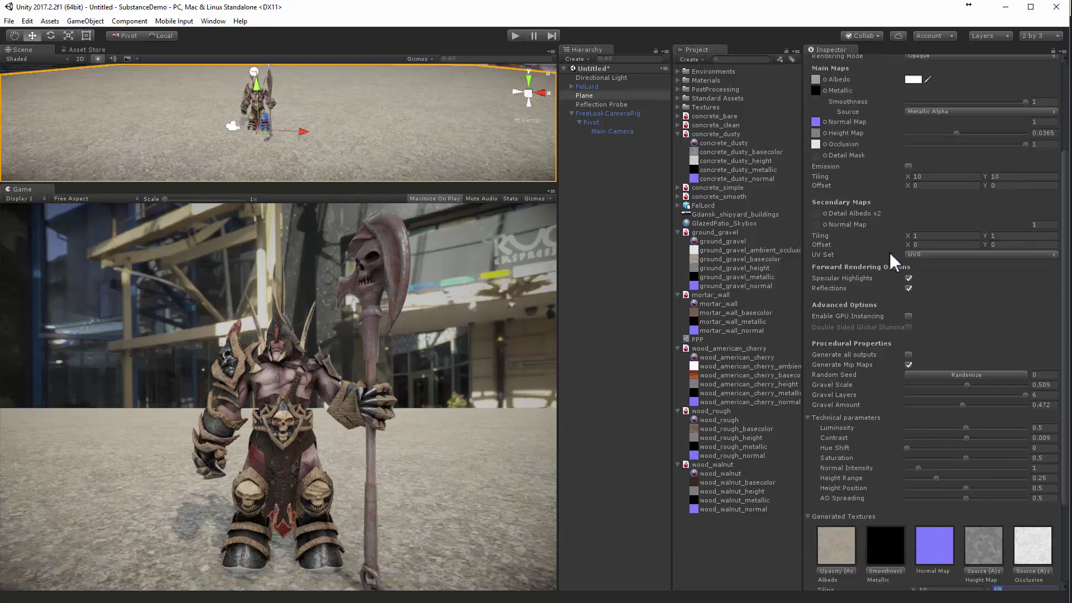
scroll(890, 252, "up", 3)
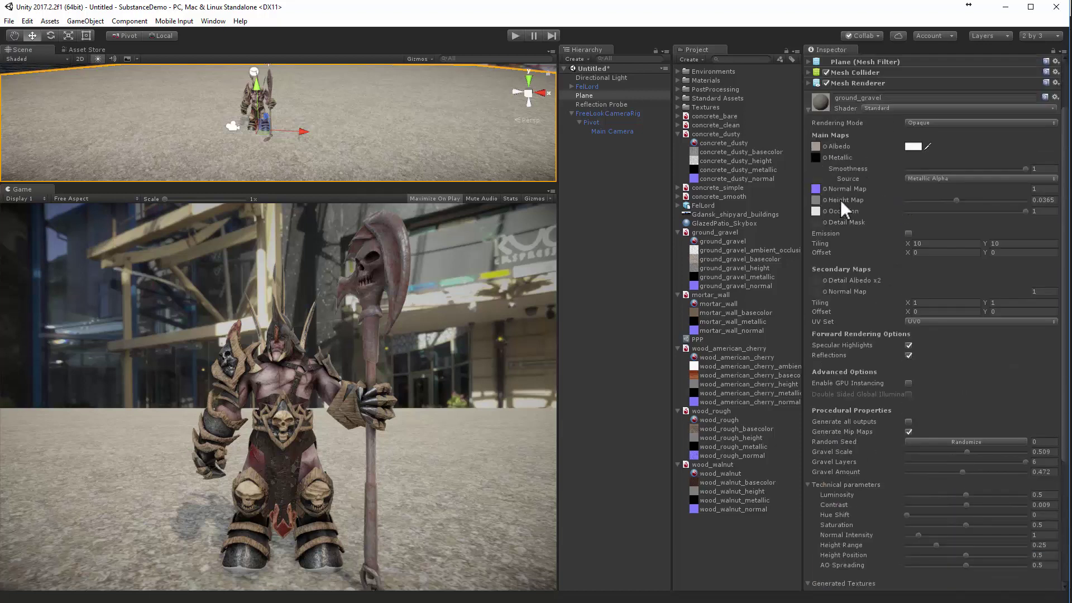
scroll(887, 370, "down", 3)
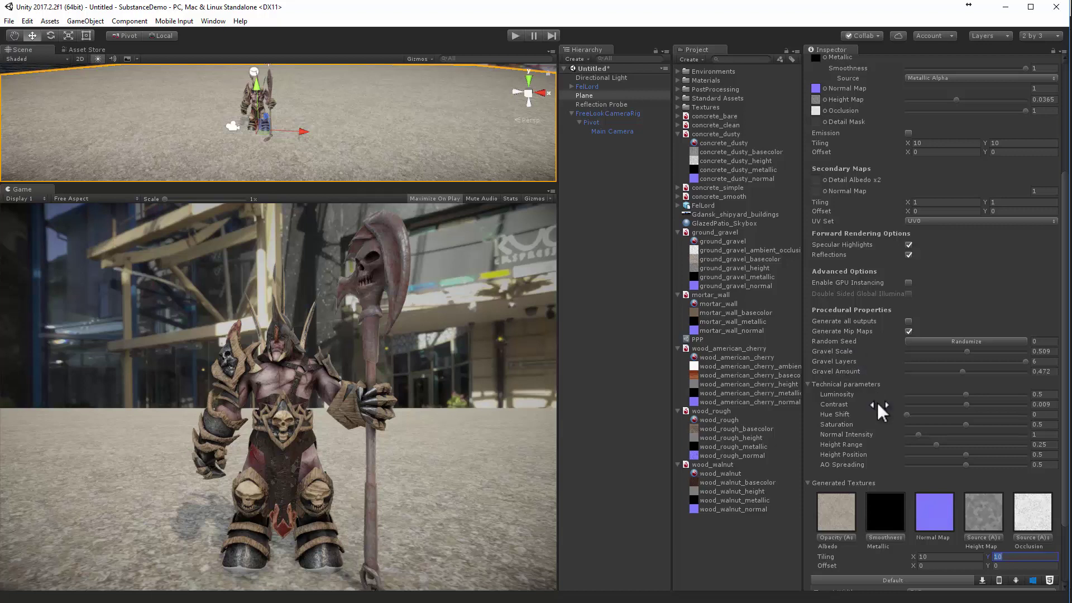
scroll(892, 444, "down", 3)
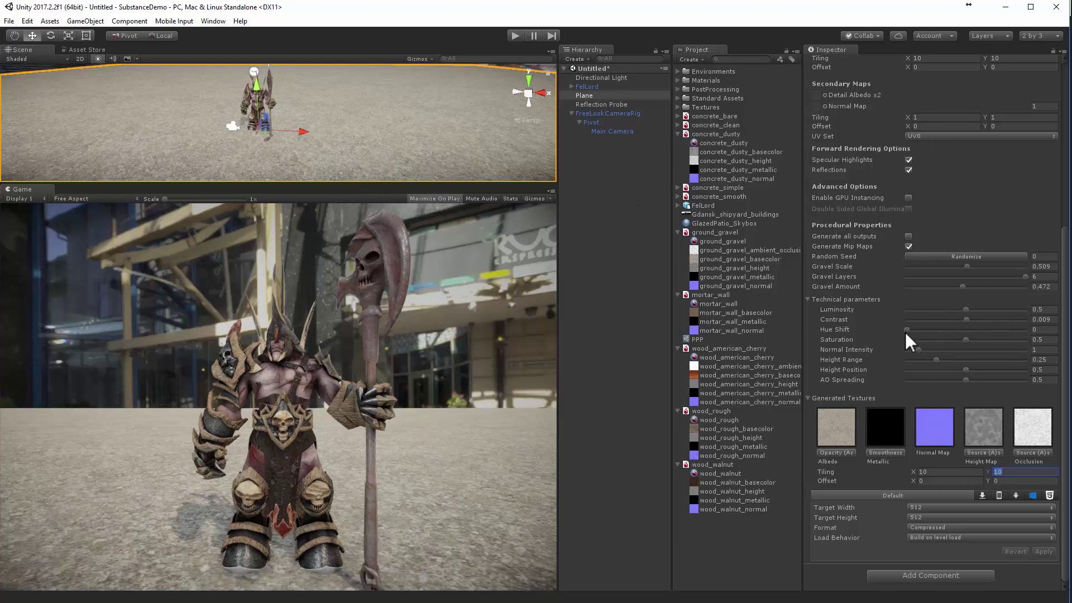
Lower the ground_gravel Gravel Amount to 0.04, then return to Substance Designer
left_click_drag(964, 287, 910, 279)
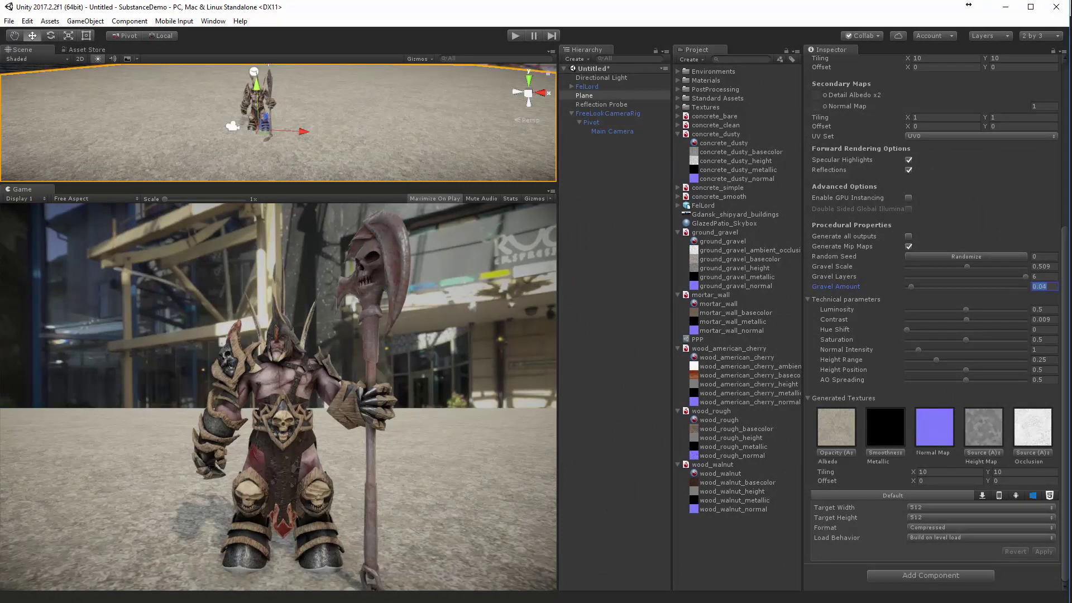
key("alt+Tab")
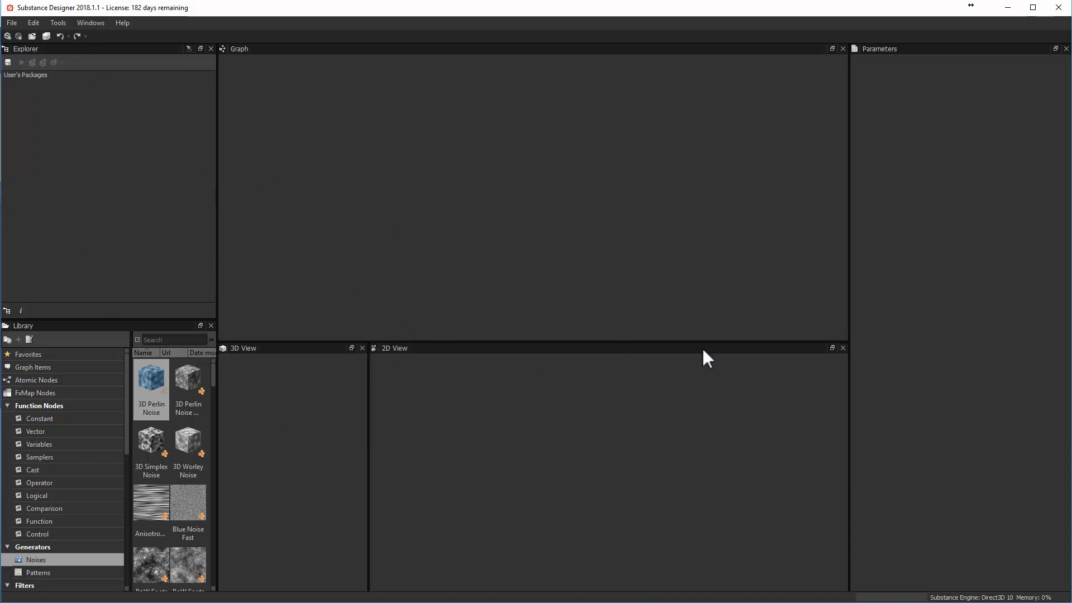
Start a new Physically Based (Metallic/Roughness) substance graph named DiamondPlatedMetal
left_click(368, 418)
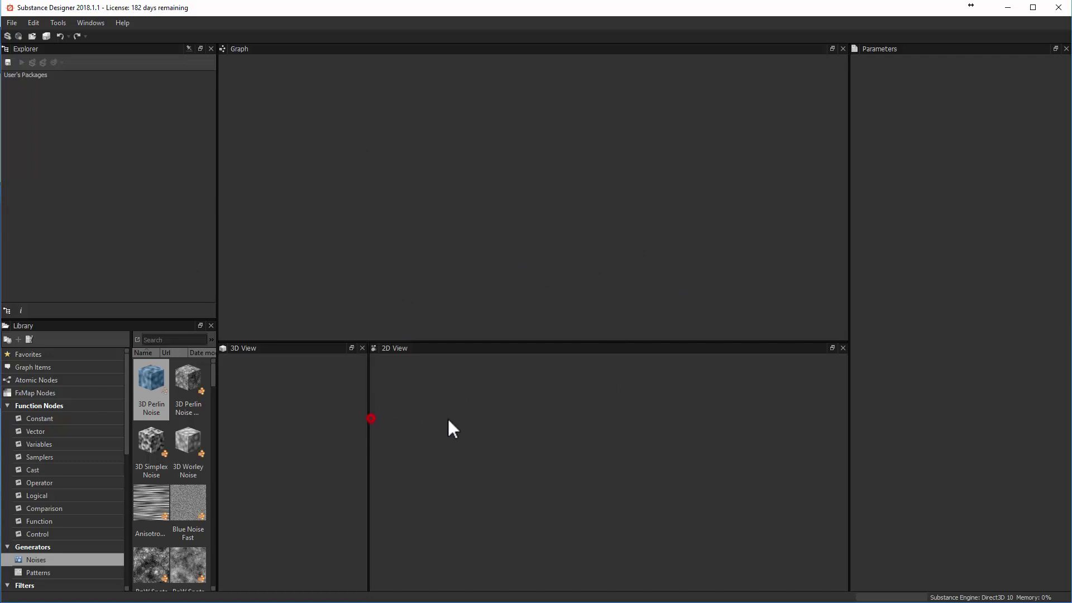
left_click(12, 22)
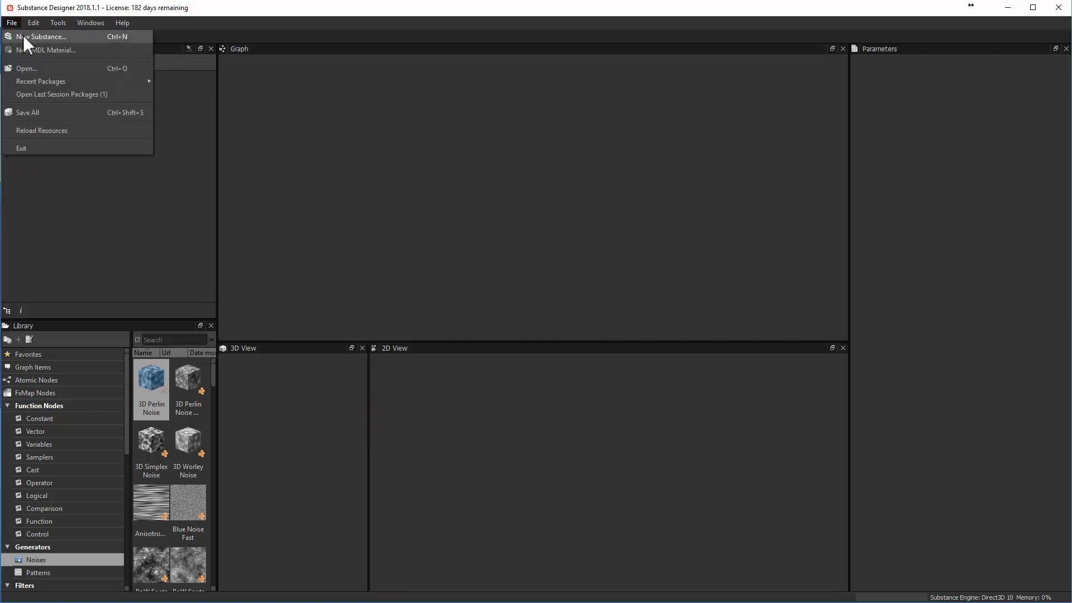
left_click(23, 36)
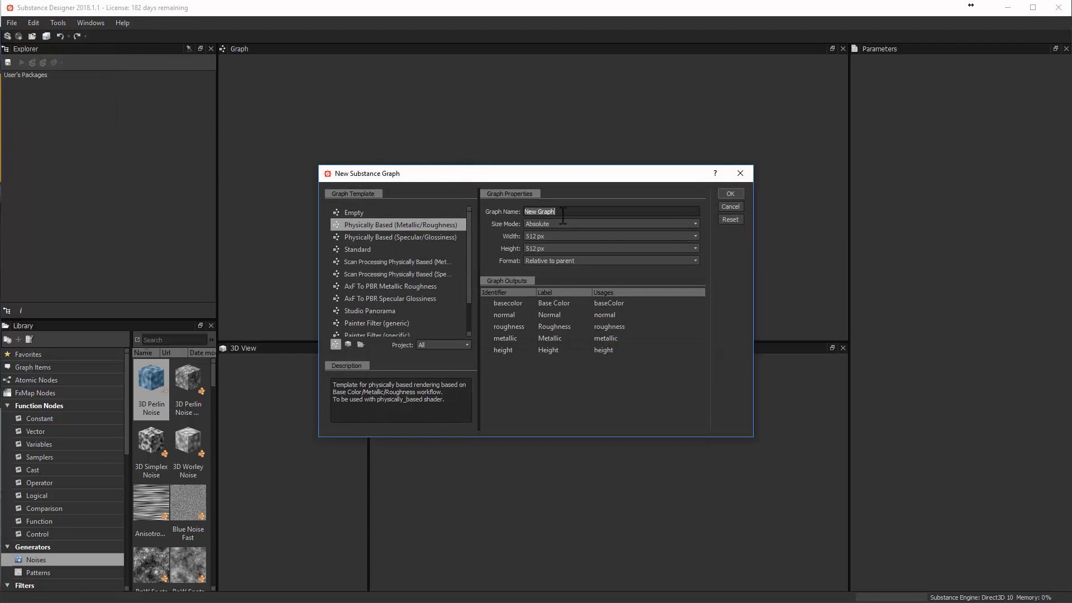
type("DiamondPlate_Metal")
Confirm the DiamondPlatedMetal graph, widen and orbit the cube preview, and recentre the output nodes
left_click(733, 193)
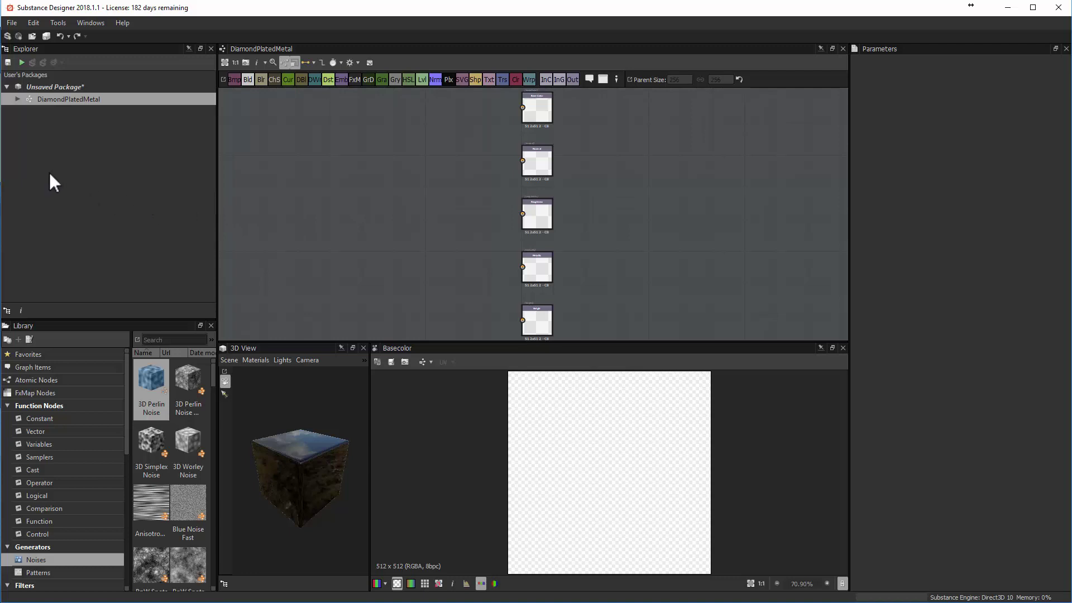
left_click_drag(371, 410, 497, 400)
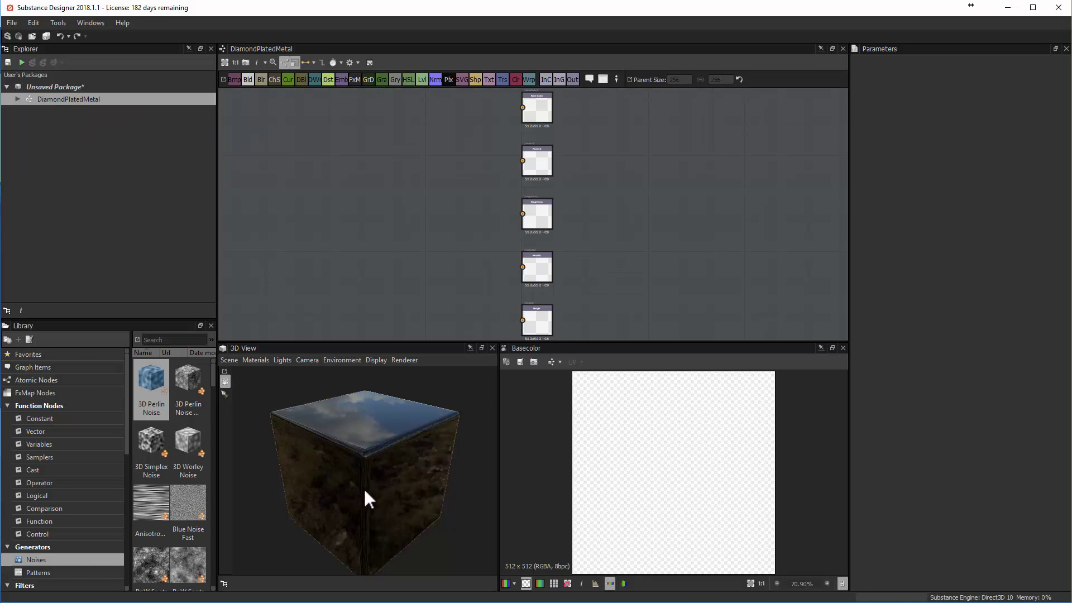
left_click_drag(432, 521, 423, 466)
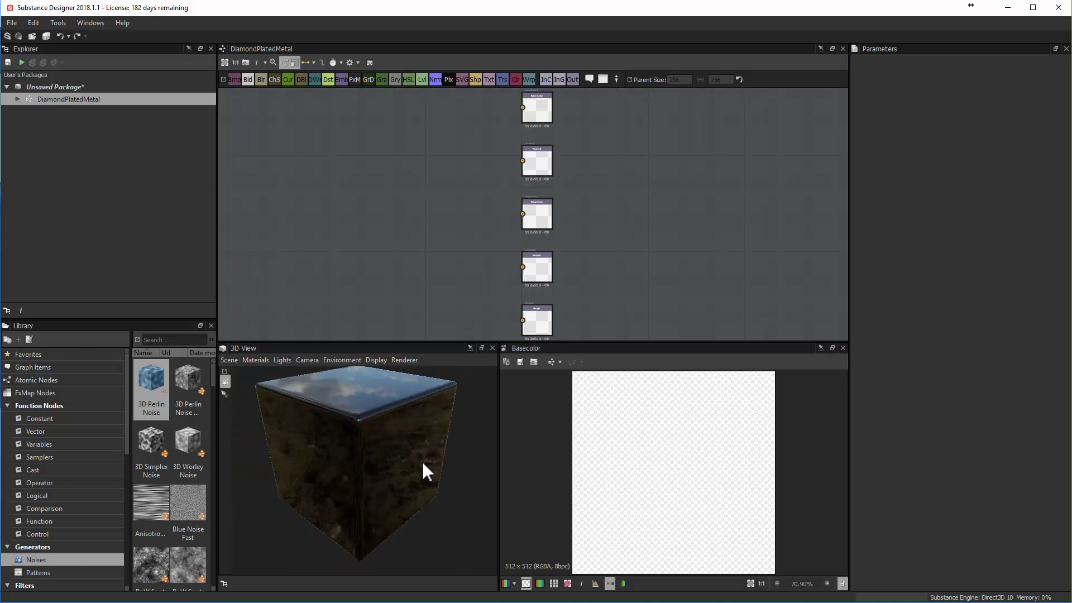
mouse_move(610, 223)
middle_mouse_down()
mouse_move(668, 213)
mouse_move(609, 244)
mouse_move(603, 233)
mouse_move(620, 239)
middle_mouse_up()
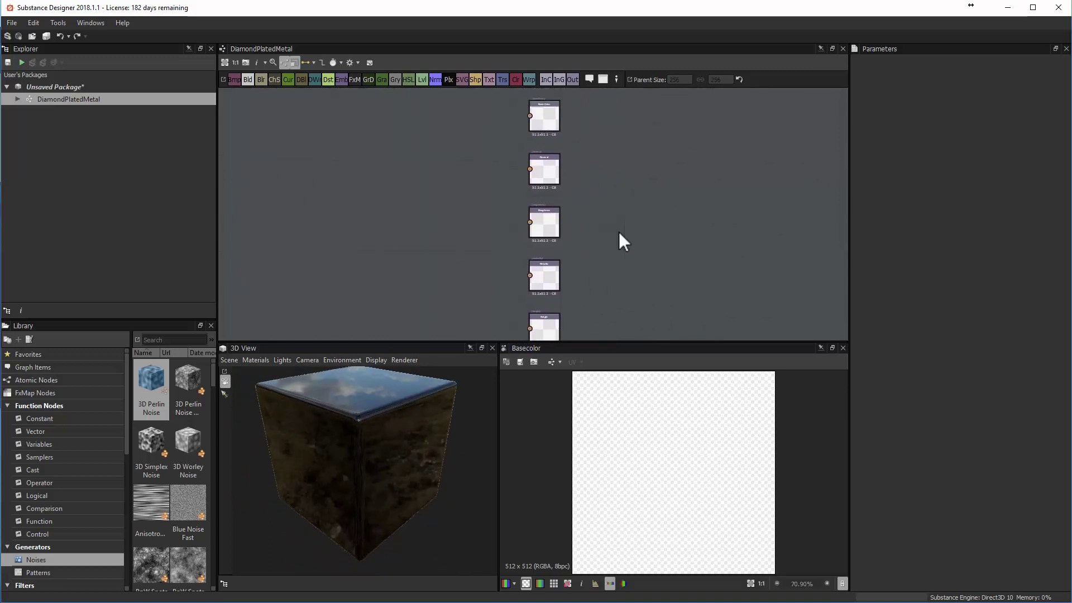
Pan, zoom and frame the graph view around the output nodes
right_click(624, 159)
left_click(627, 165)
scroll(598, 193, "down", 3)
scroll(609, 224, "up", 3)
scroll(618, 183, "down", 3)
scroll(627, 217, "up", 2)
middle_click_drag(629, 218, 646, 299)
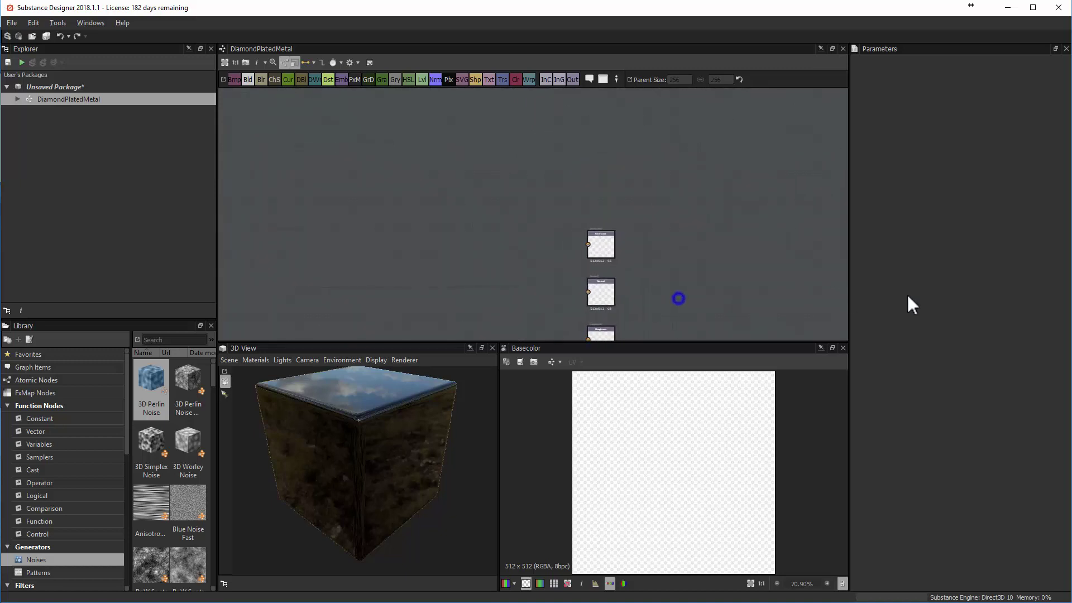
scroll(749, 273, "up", 3)
key("f")
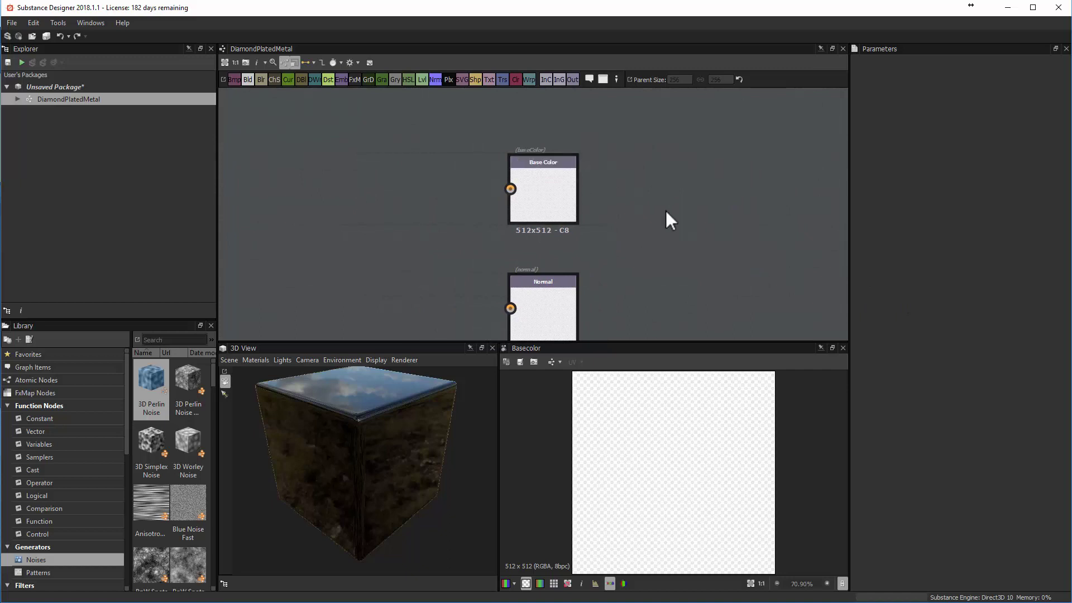
Survey the Roughness, Metallic and Height outputs, then select the Basecolor output to see its attributes
middle_click_drag(661, 268, 672, 141)
middle_click_drag(666, 263, 752, 255)
scroll(608, 227, "up", 2)
scroll(655, 248, "down", 3)
scroll(732, 179, "down", 1)
middle_click_drag(725, 223, 718, 246)
scroll(735, 218, "down", 1)
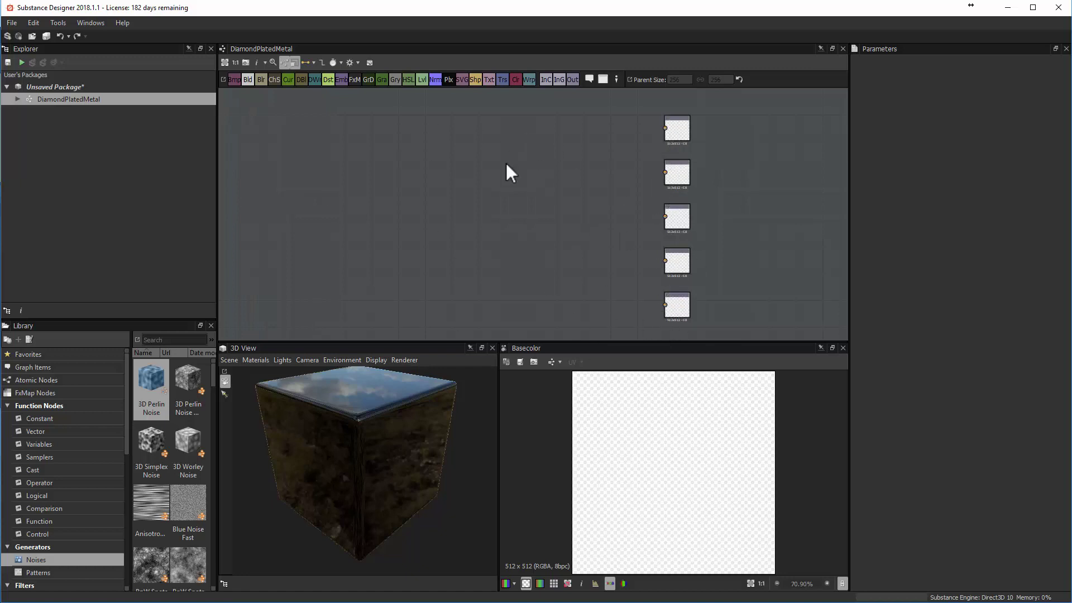
left_click(671, 134)
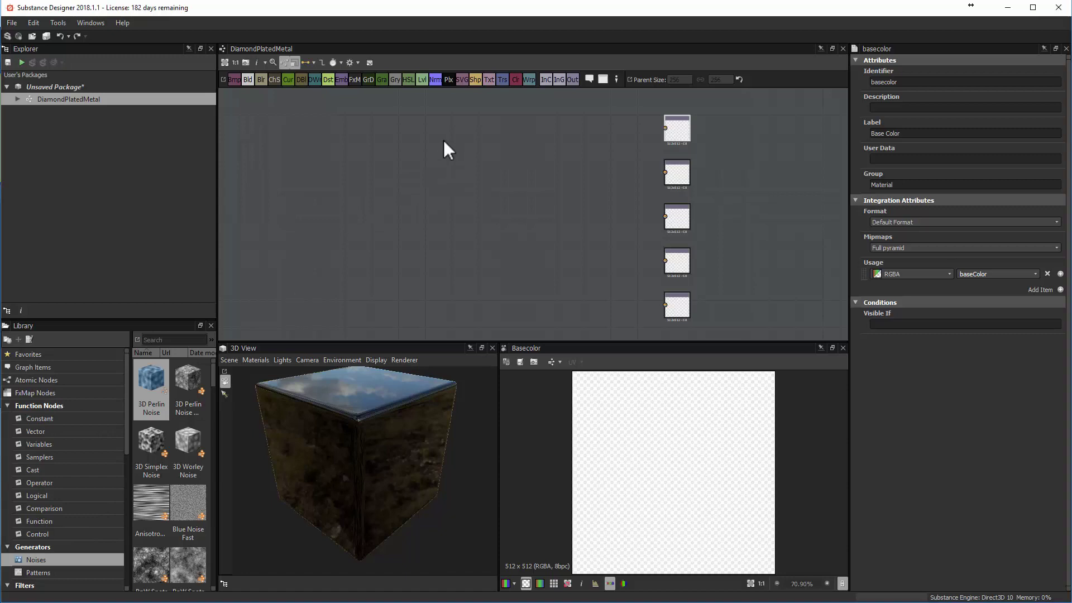
key("space")
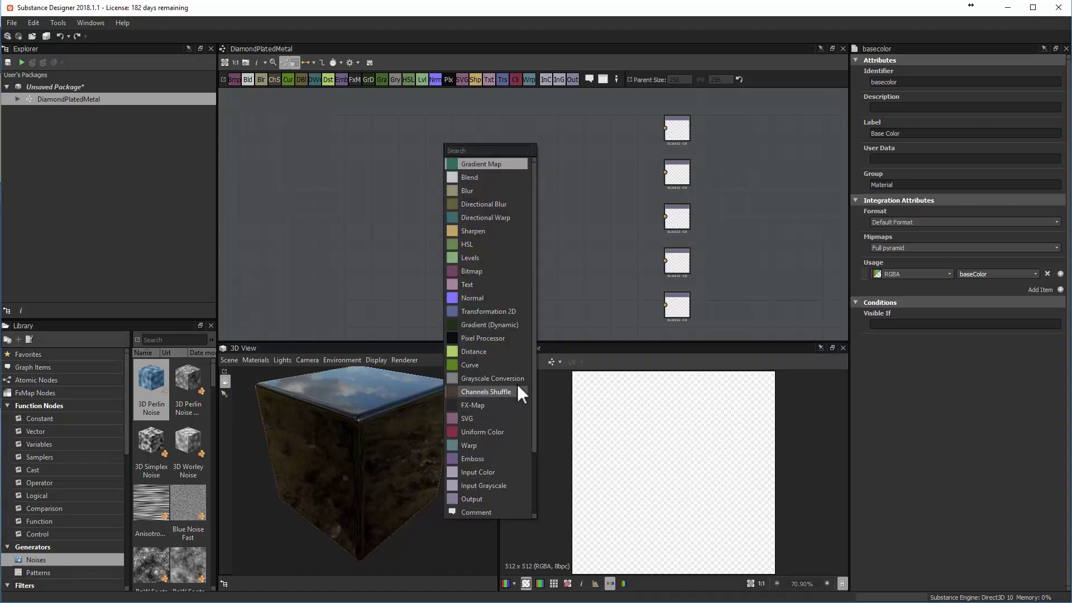
left_click_drag(531, 353, 531, 300)
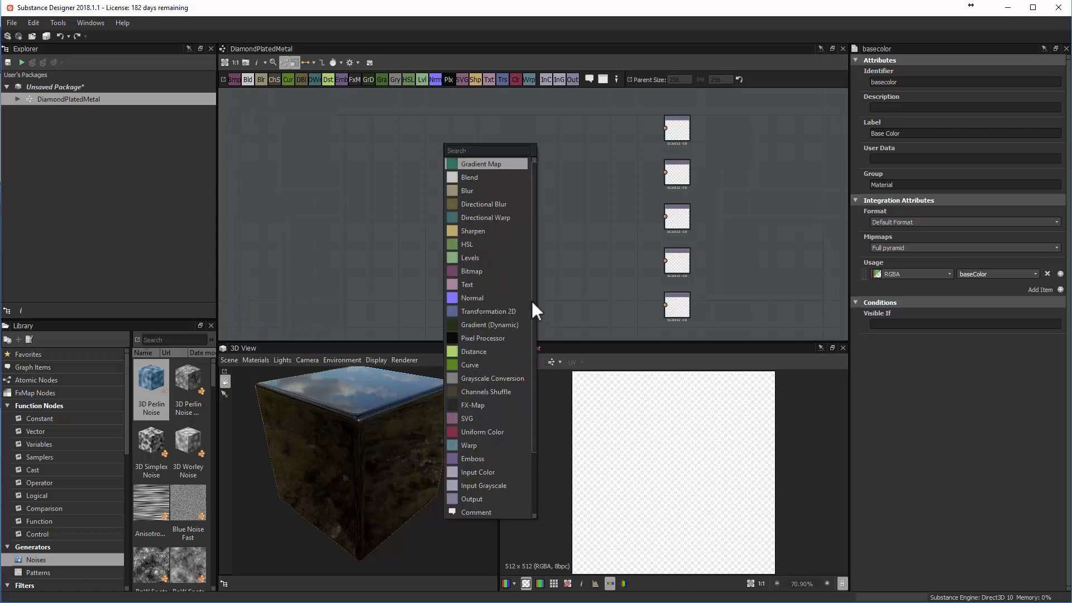
left_click(475, 151)
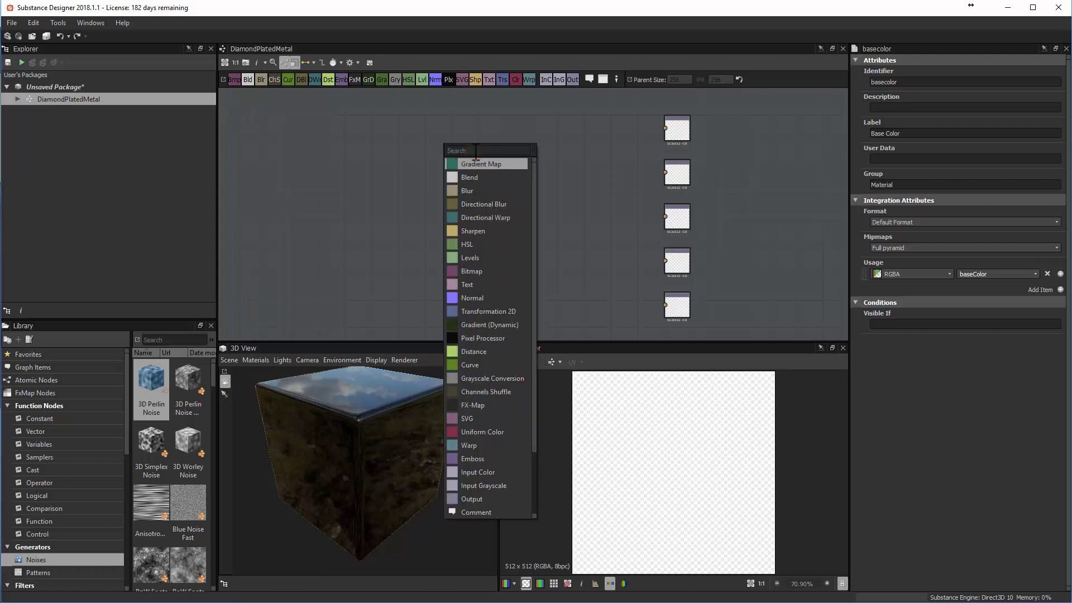
type("colo")
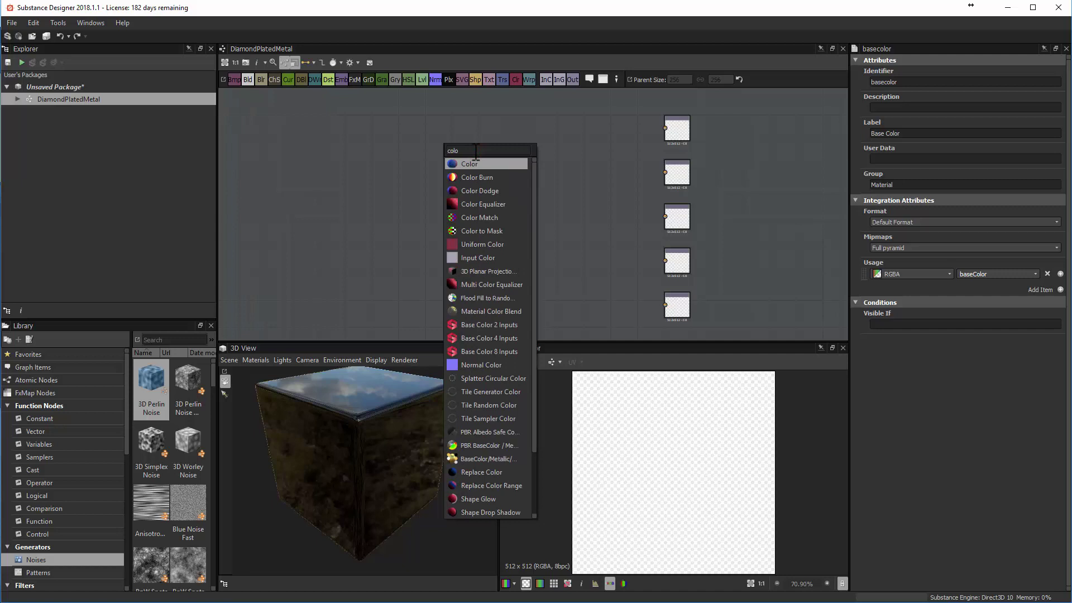
key("Return")
left_click_drag(452, 147, 626, 124)
scroll(756, 191, "up", 5)
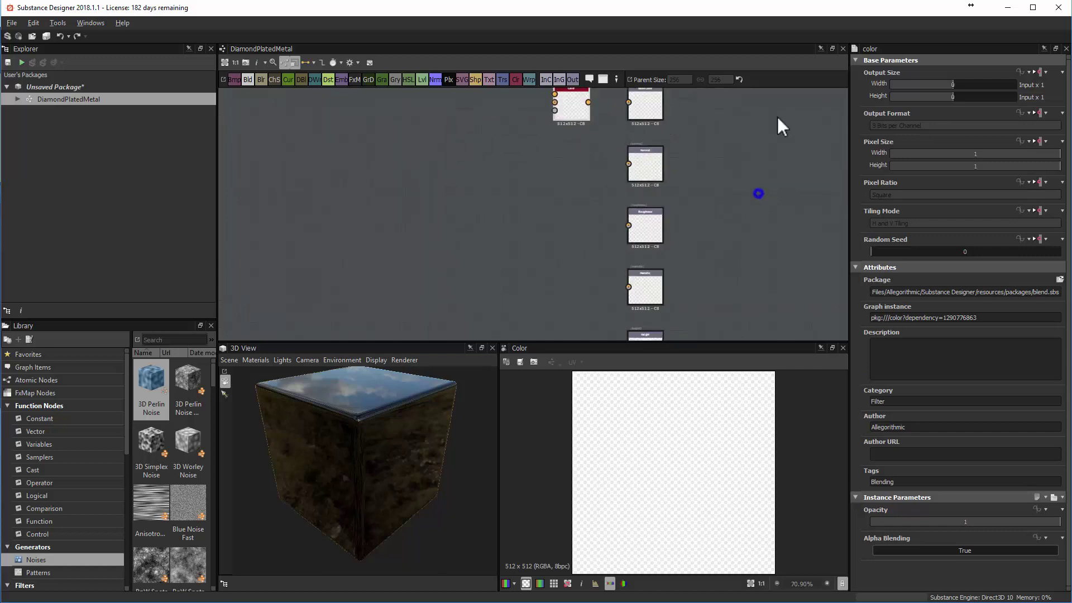
middle_click_drag(747, 112, 753, 316)
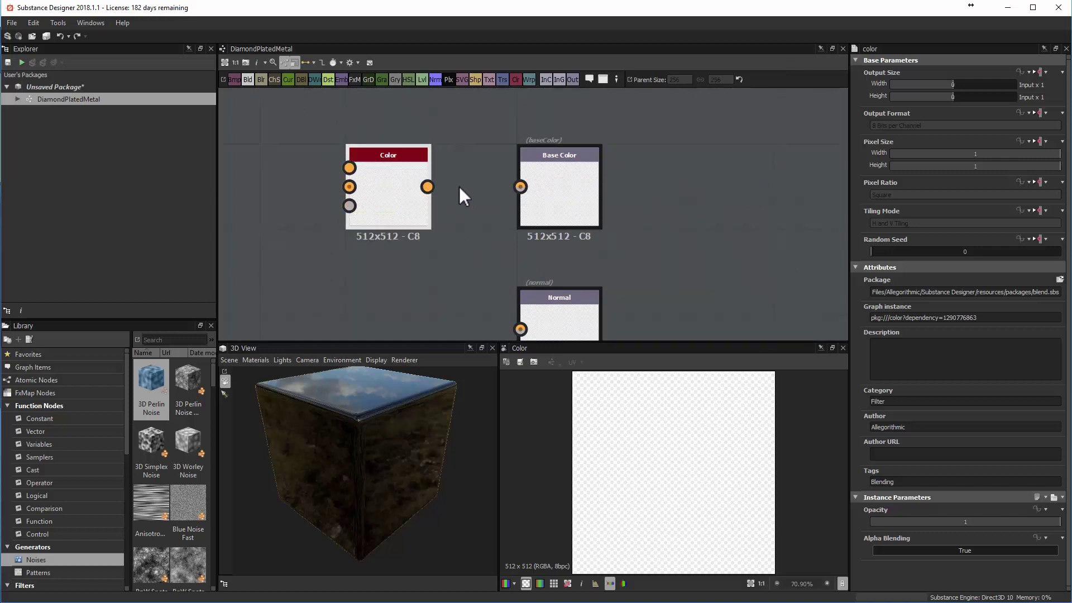
left_click_drag(428, 186, 534, 194)
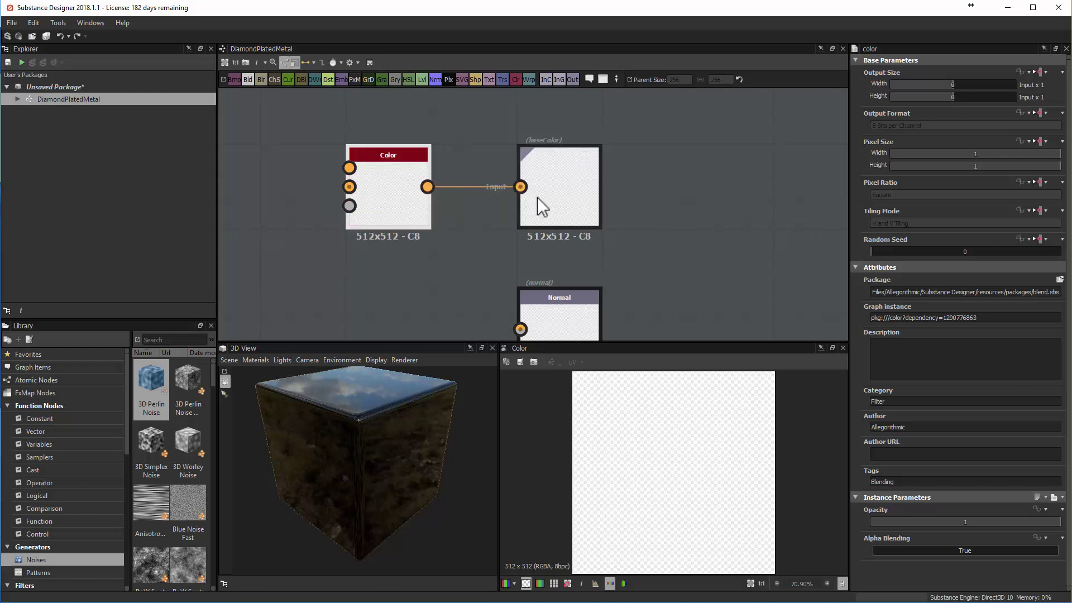
left_click_drag(461, 170, 477, 202)
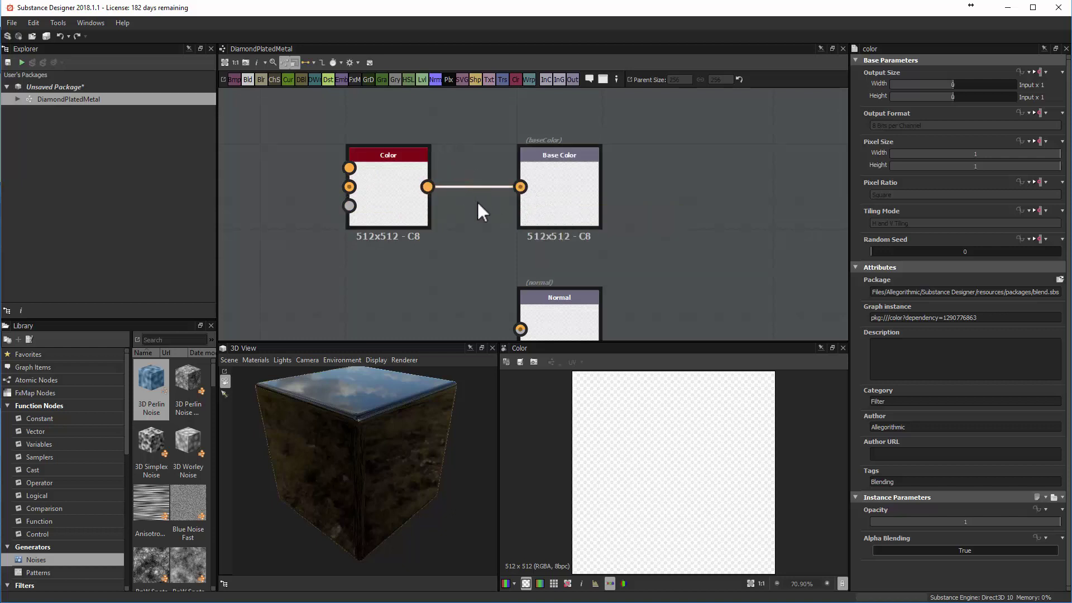
key("Delete")
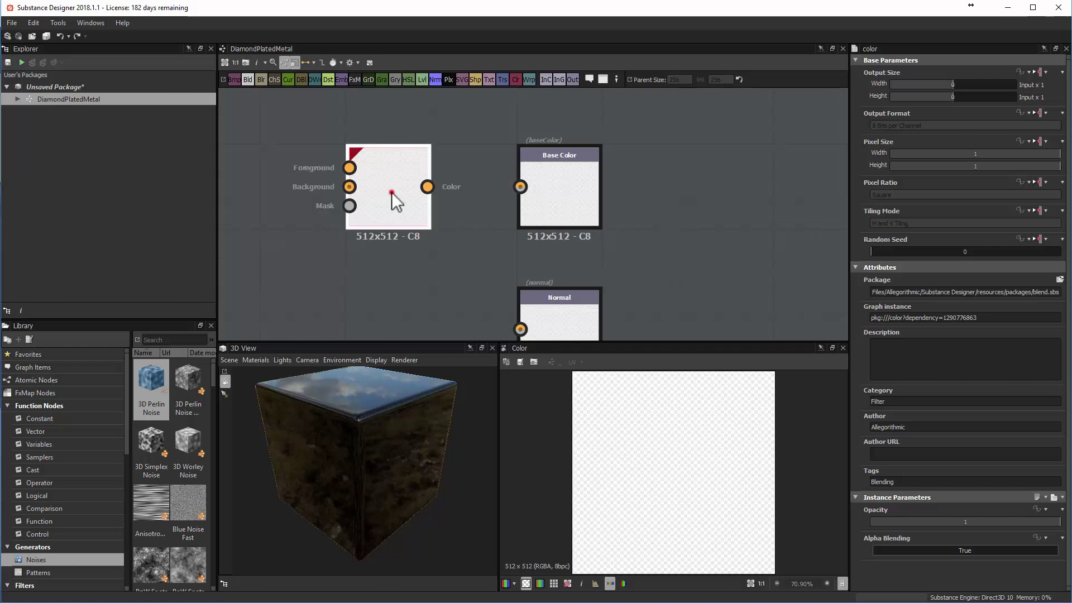
key("Delete")
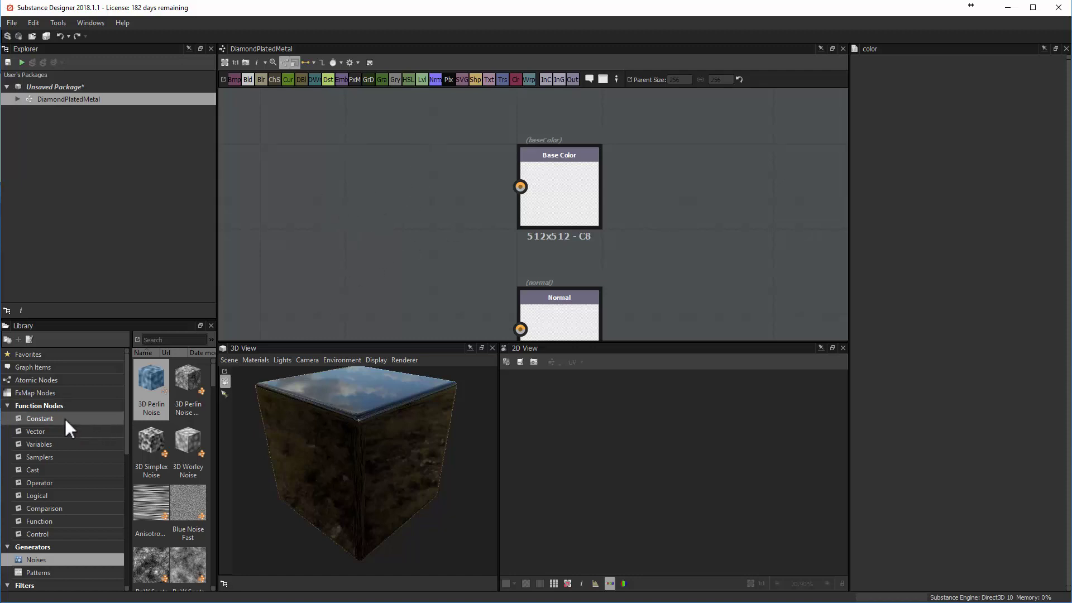
Show the PBR Utilities library nodes and widen the Library panel for their thumbnails
scroll(65, 419, "down", 8)
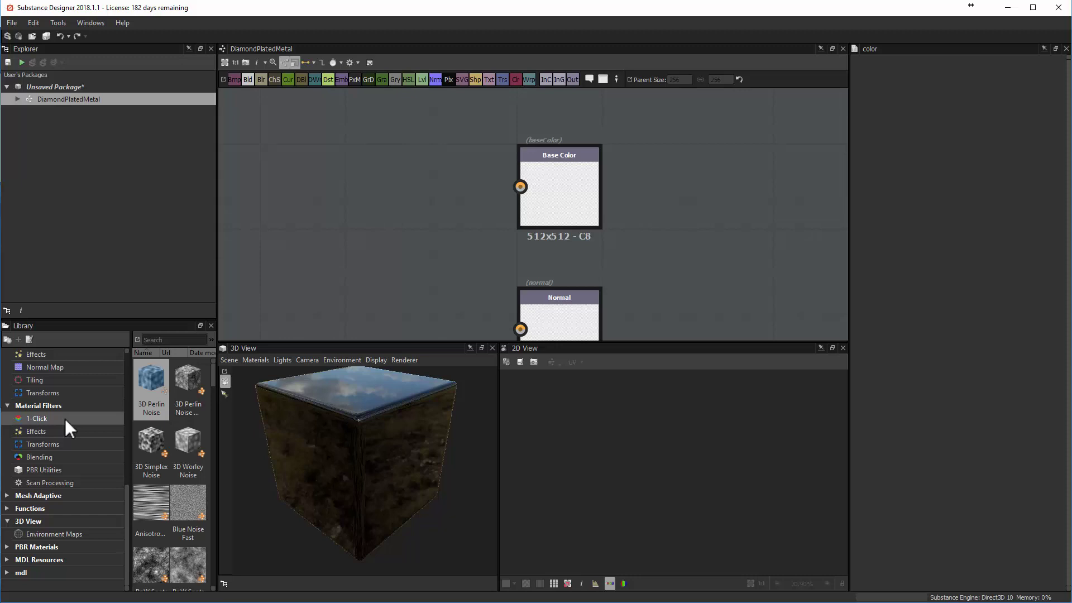
scroll(65, 419, "up", 2)
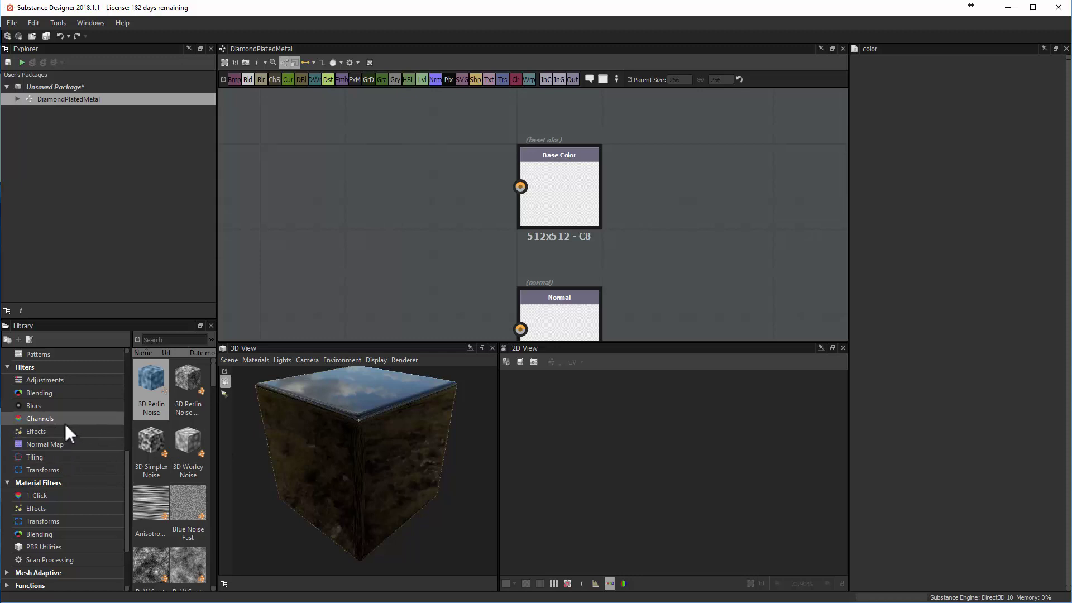
scroll(65, 428, "down", 1)
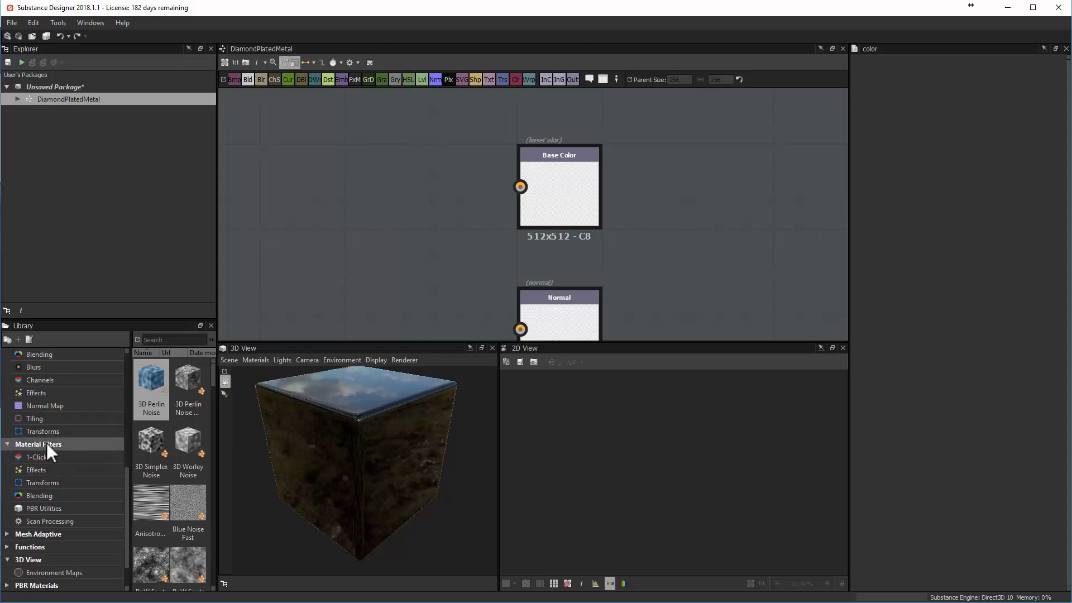
left_click(47, 509)
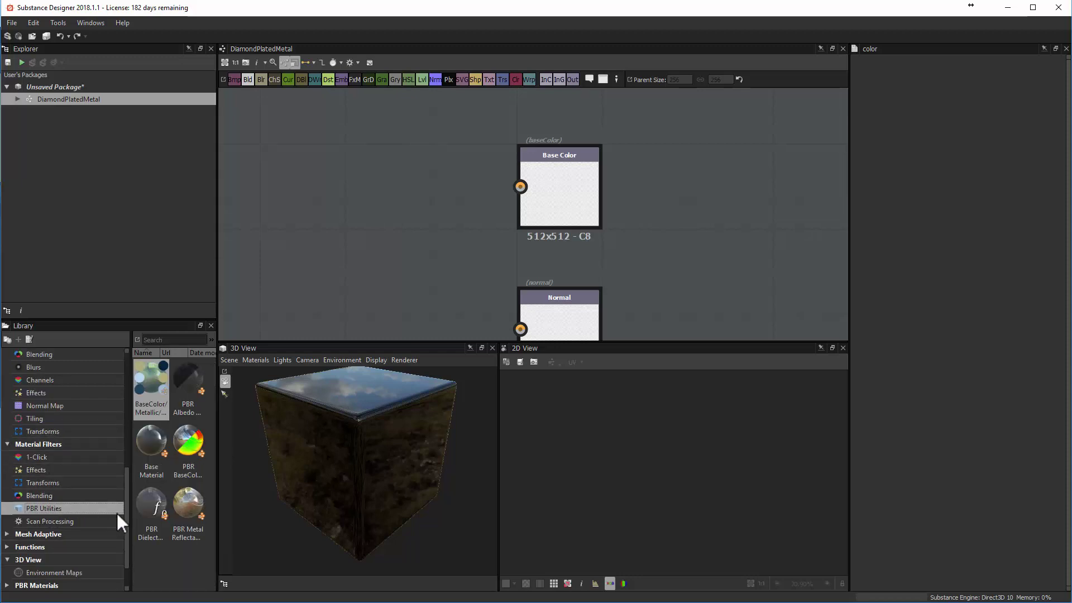
left_click_drag(216, 527, 285, 526)
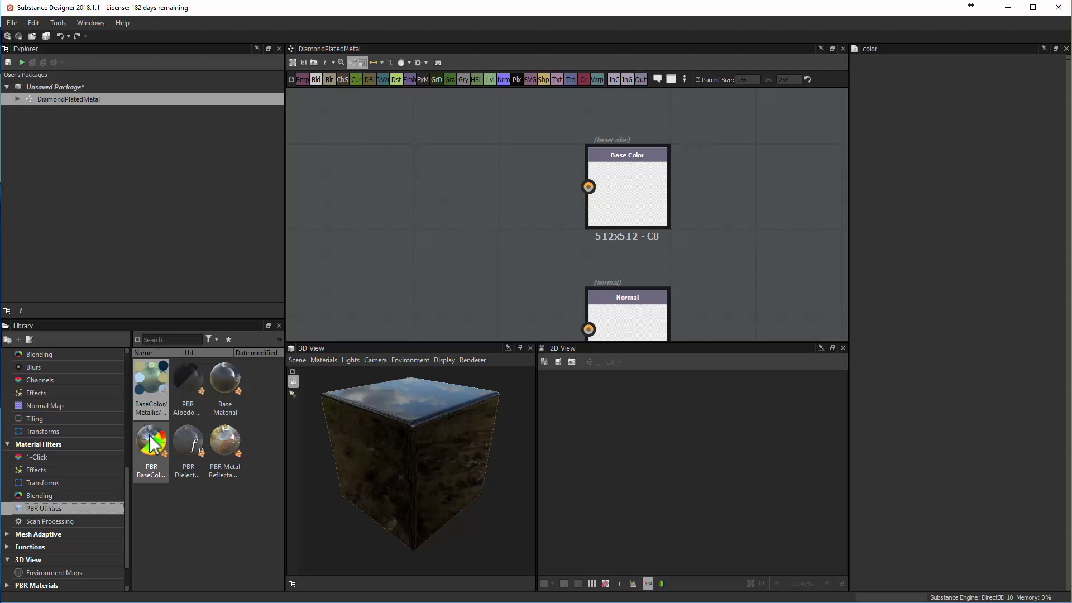
Add a PBR Metal Reflectance node and wire its Metal Color output into Base Color
left_click_drag(223, 441, 429, 183)
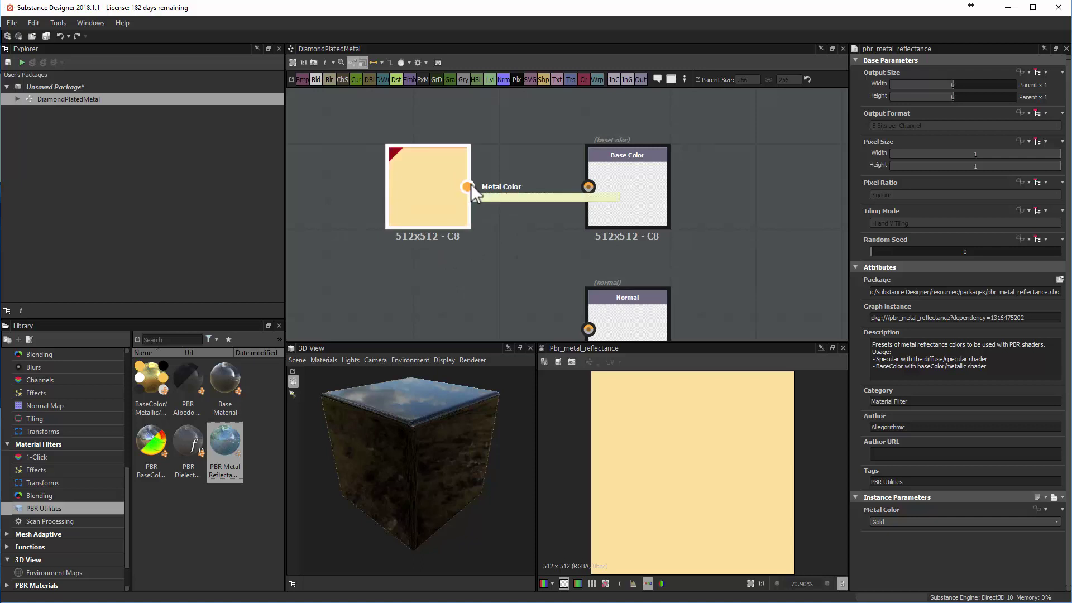
left_click_drag(468, 186, 468, 186)
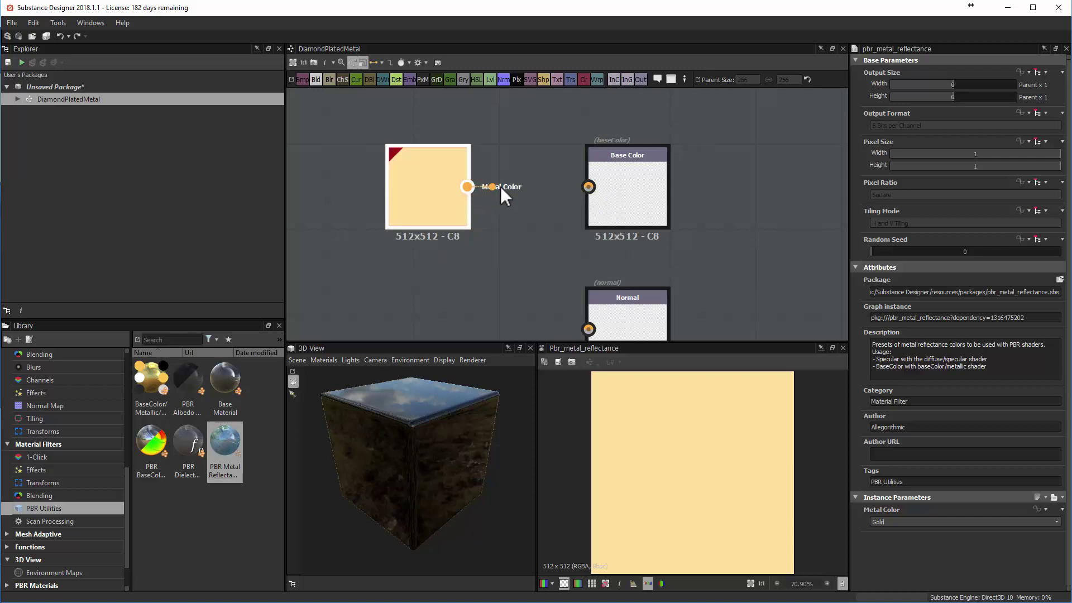
left_click_drag(573, 186, 592, 187)
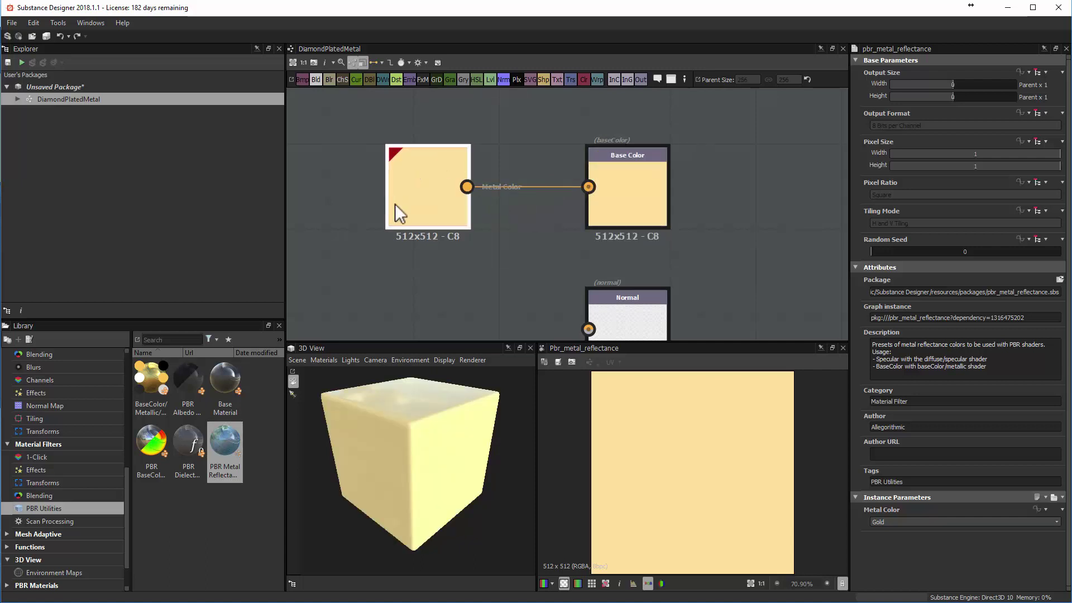
left_click_drag(395, 204, 393, 194)
key("ctrl+z")
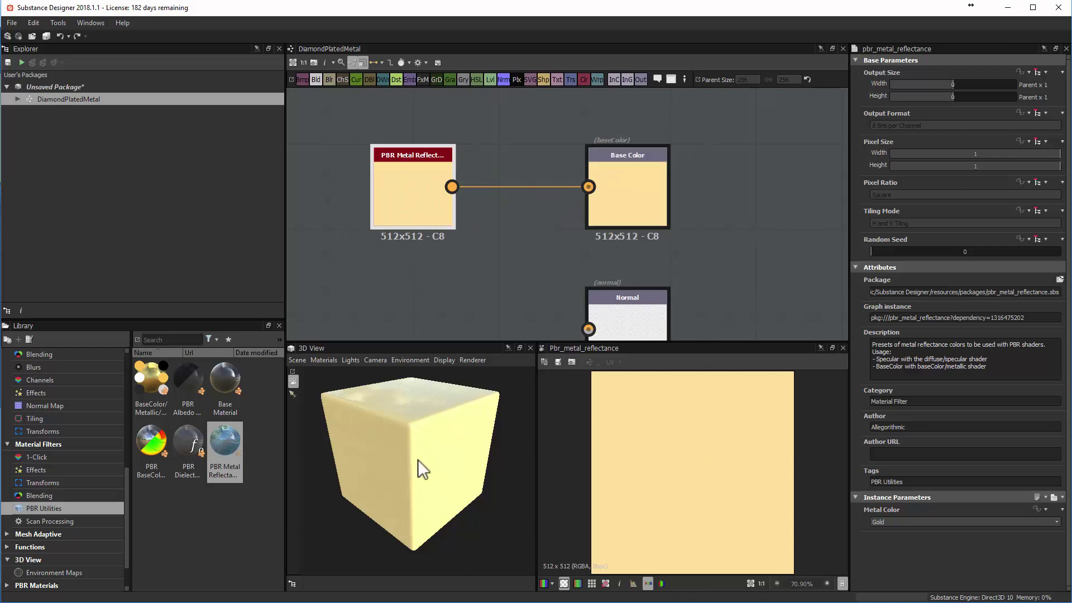
key("f")
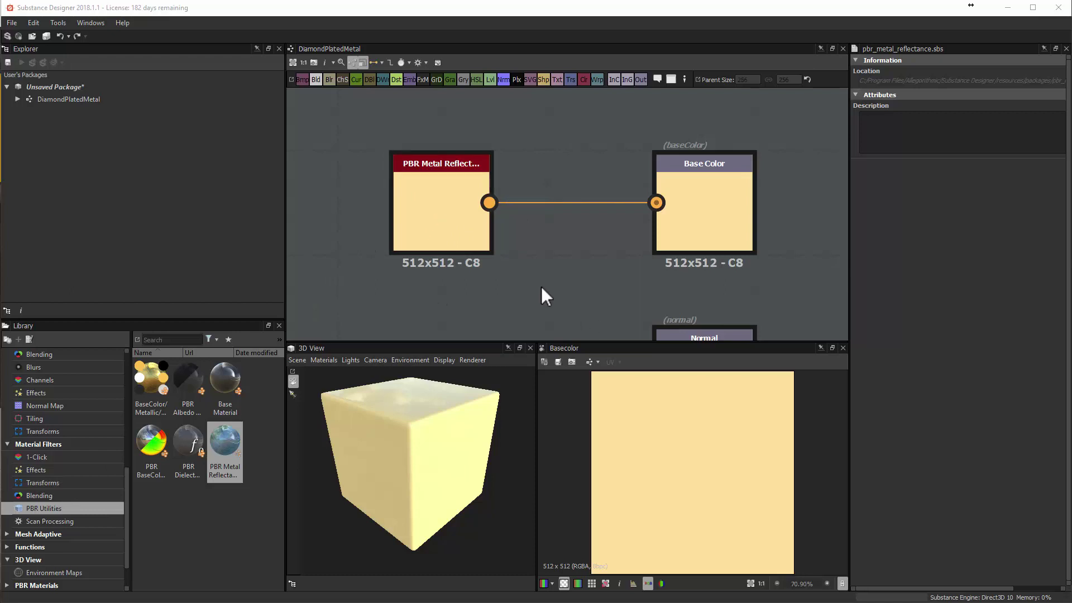
Load the PBR Metal Reflectance node's source package, pbr_metal_reflectance
right_click(444, 206)
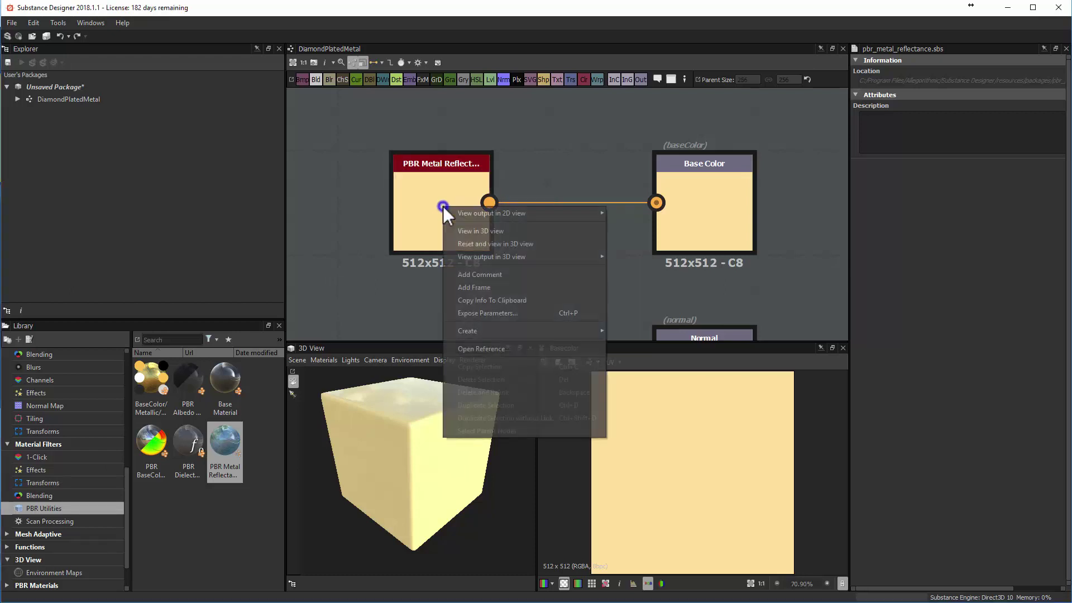
left_click(489, 350)
left_click(661, 291)
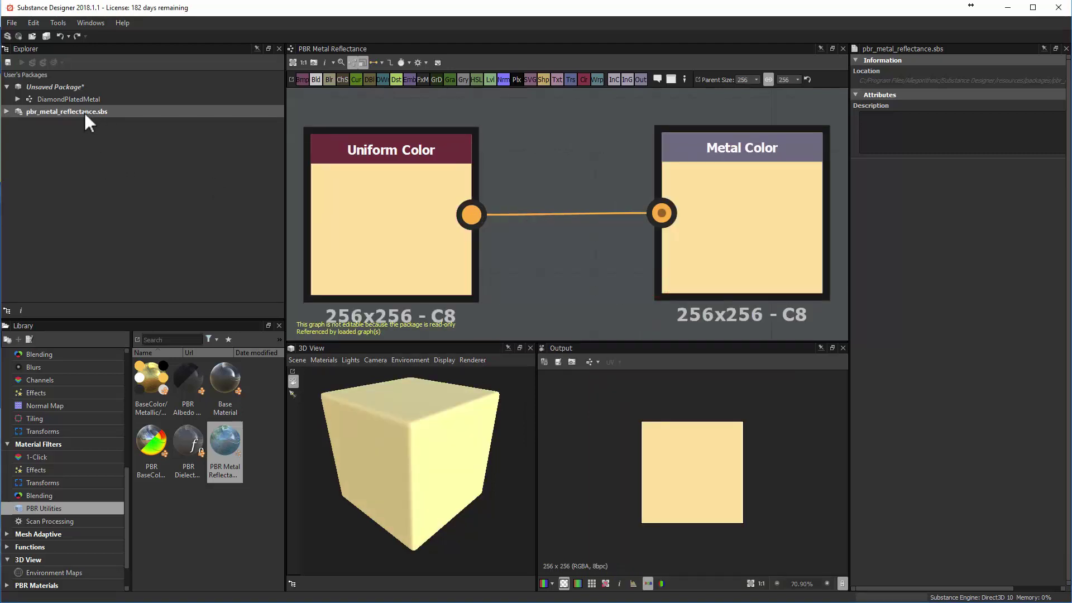
Inspect the package's Uniform Color node and open its Output Color function graph
left_click(81, 113)
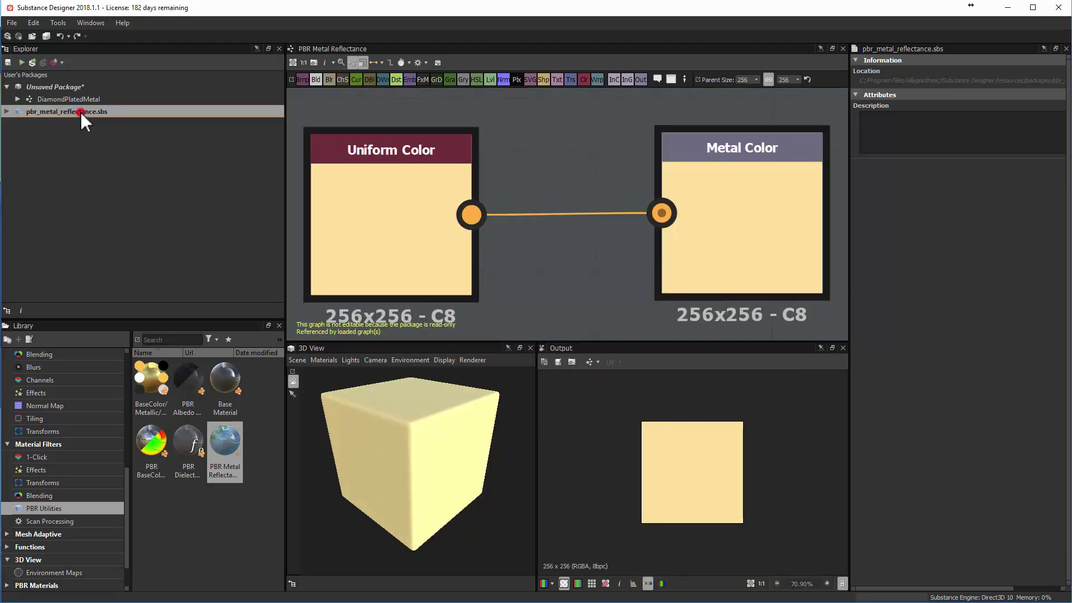
left_click(6, 111)
left_click(384, 229)
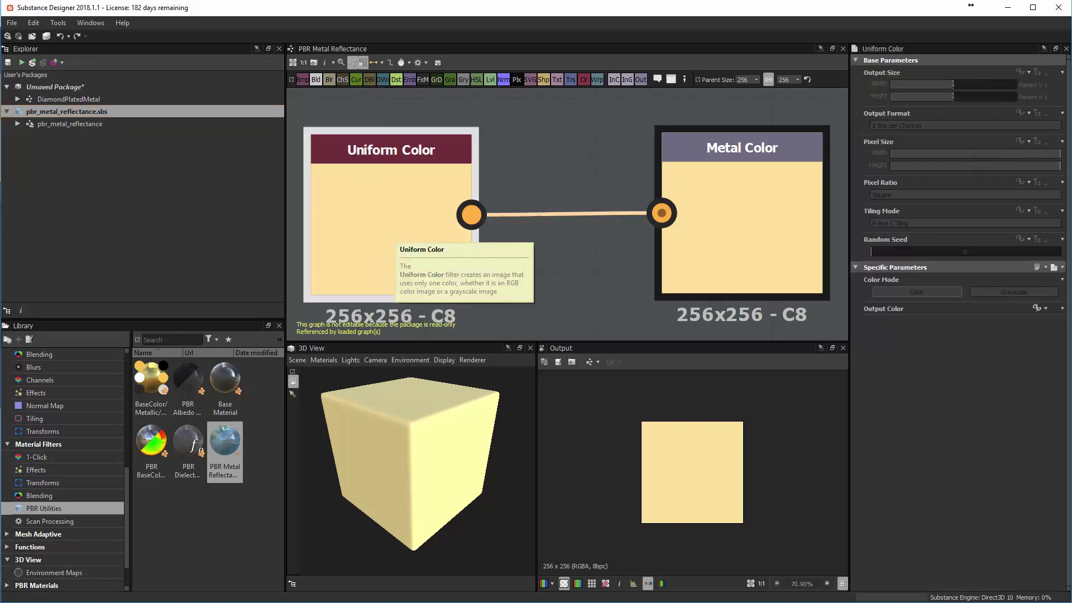
left_click(1045, 309)
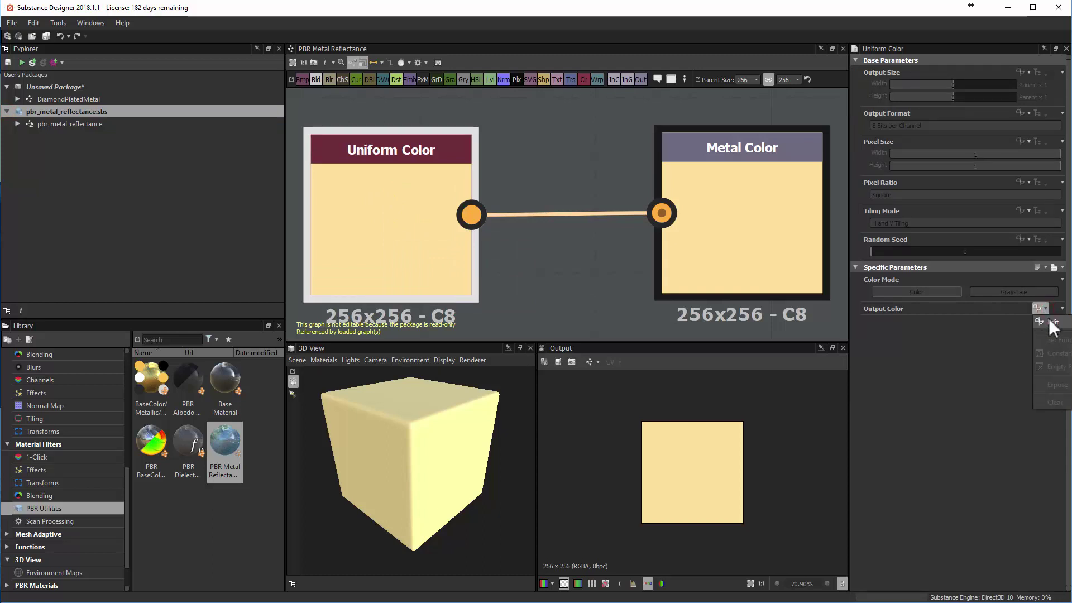
left_click(1053, 322)
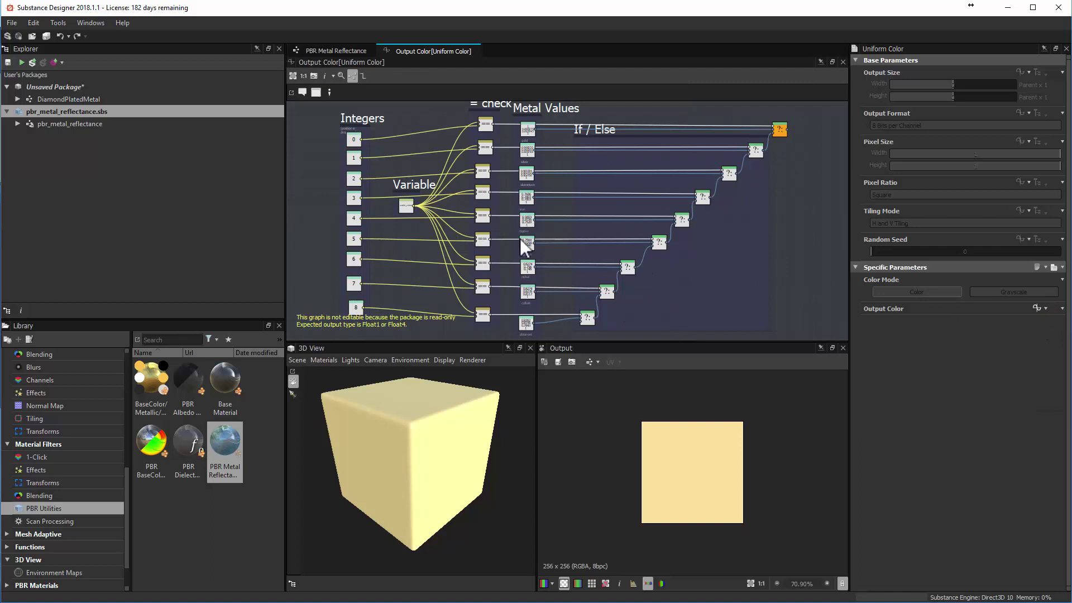
Close pbr_metal_reflectance.sbs and select the DiamondPlatedMetal package
right_click(64, 111)
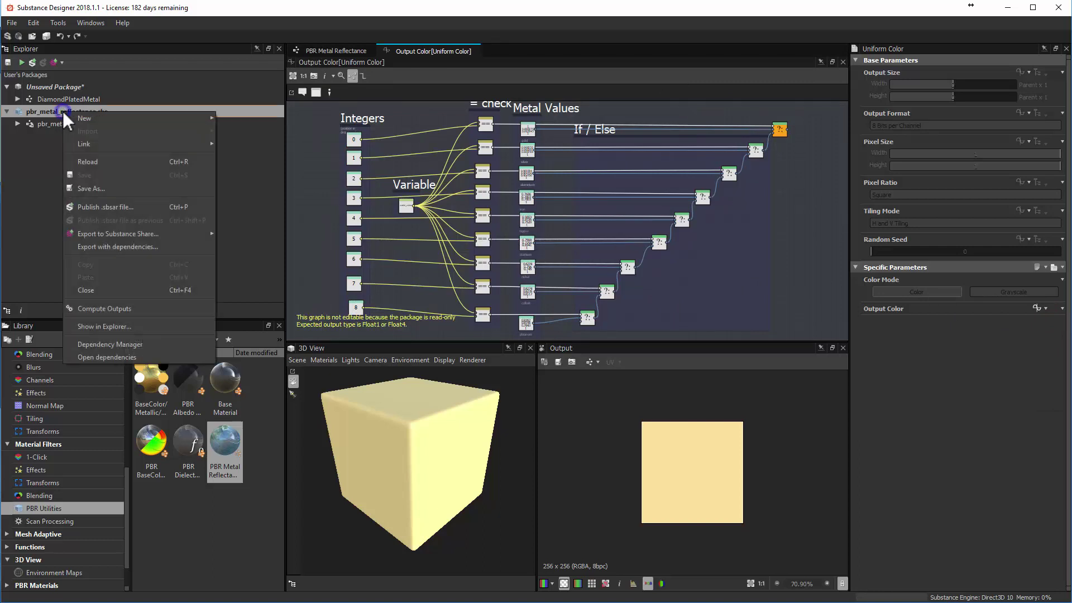
left_click(120, 292)
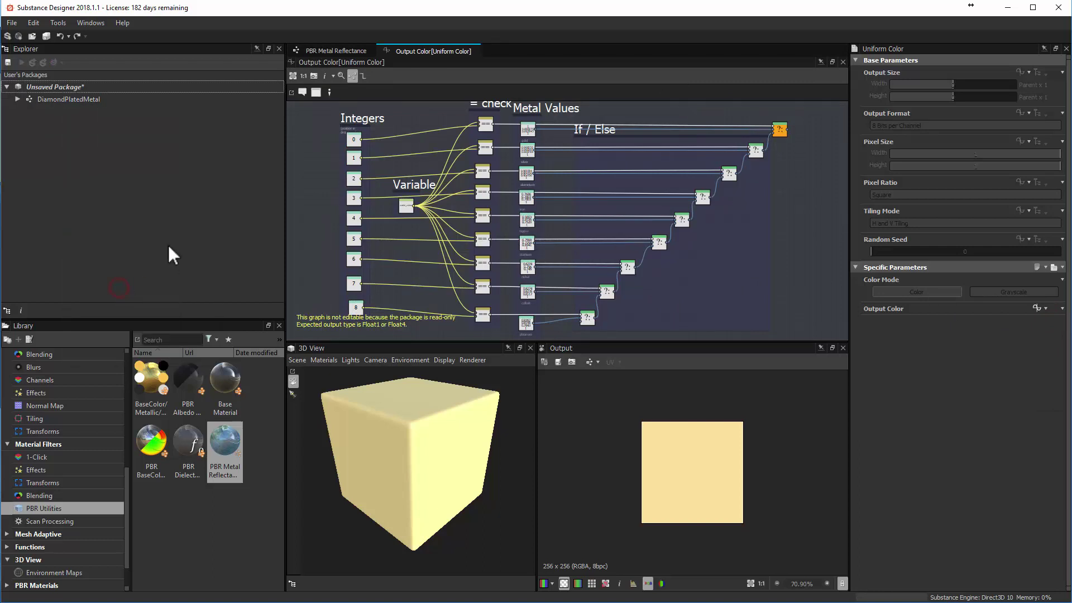
left_click(65, 99)
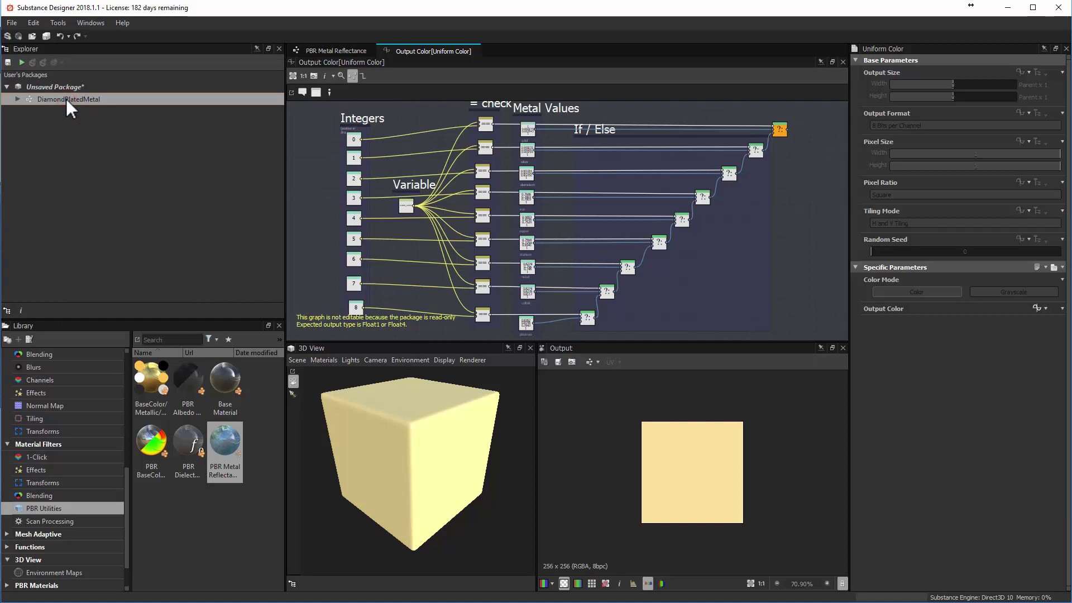
Reopen the DiamondPlatedMetal graph, move the PBR Metal Reflectance node right, and select it
double_click(66, 99)
middle_click_drag(463, 233, 462, 275)
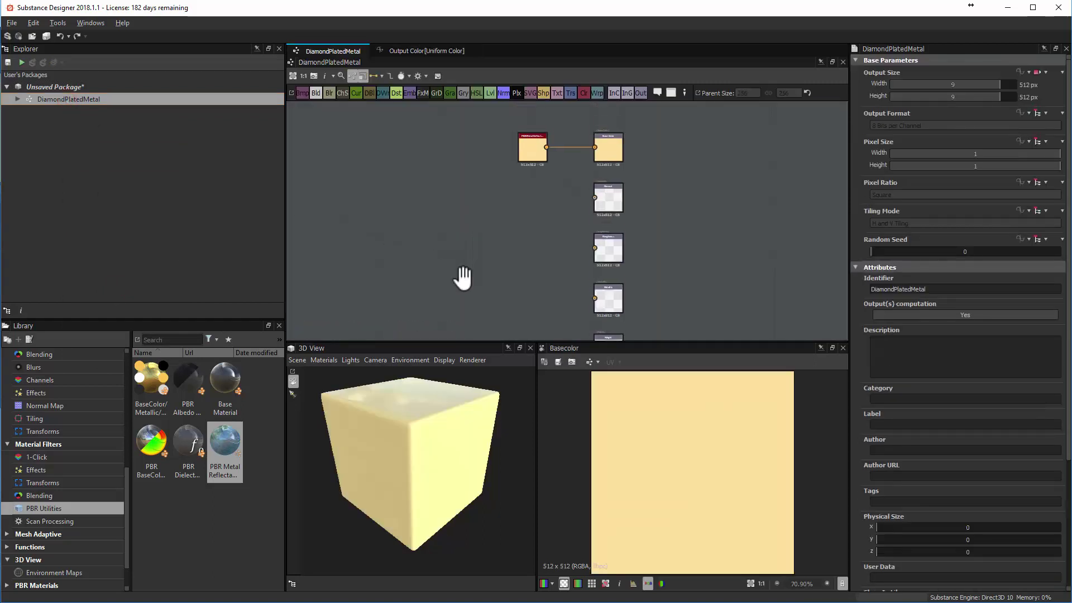
scroll(725, 171, "up", 5)
middle_click_drag(725, 163, 622, 359)
left_click_drag(475, 209, 515, 200)
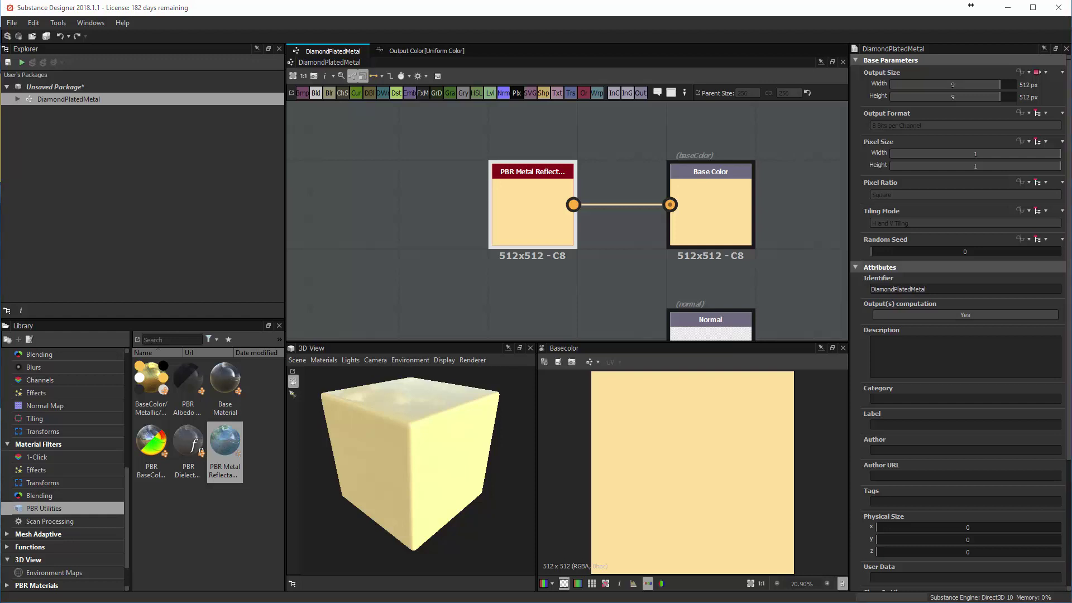
left_click(545, 219)
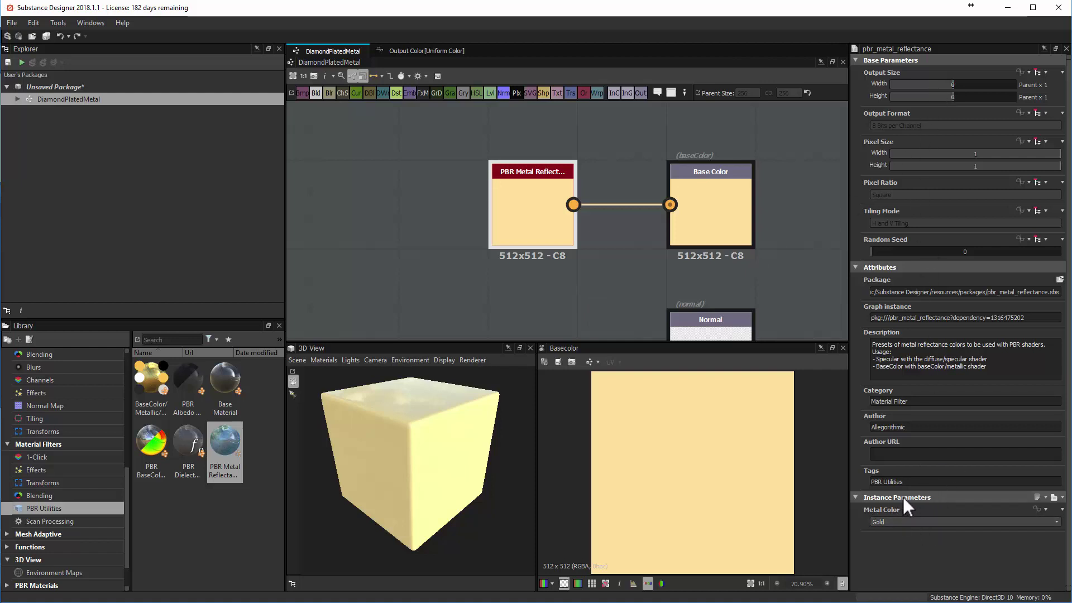
Compare the Iron, Aluminium and Titanium presets and settle Metal Color on Iron
left_click(900, 520)
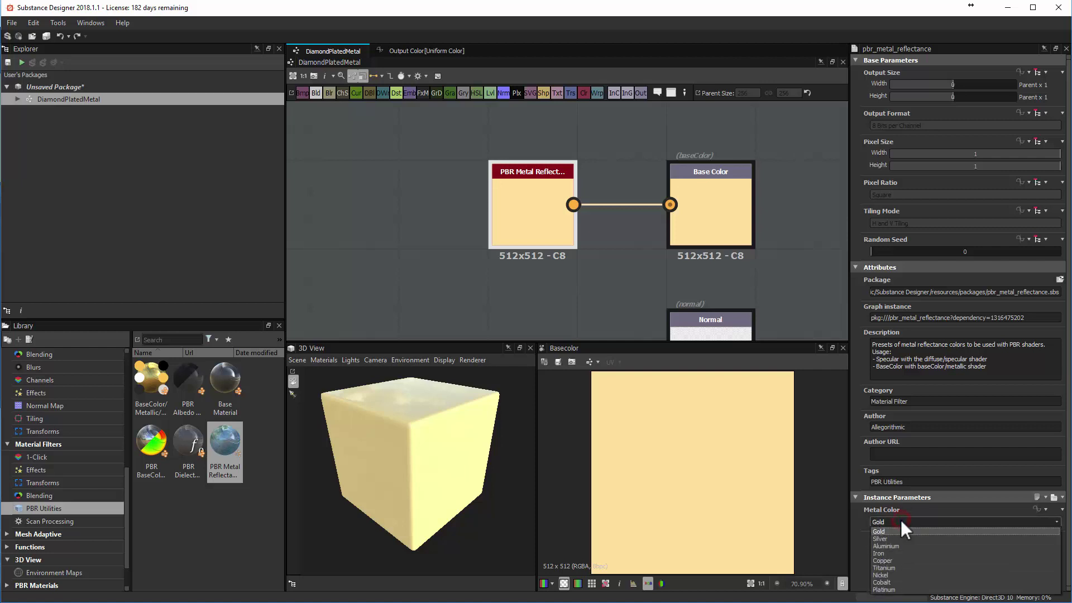
left_click(889, 552)
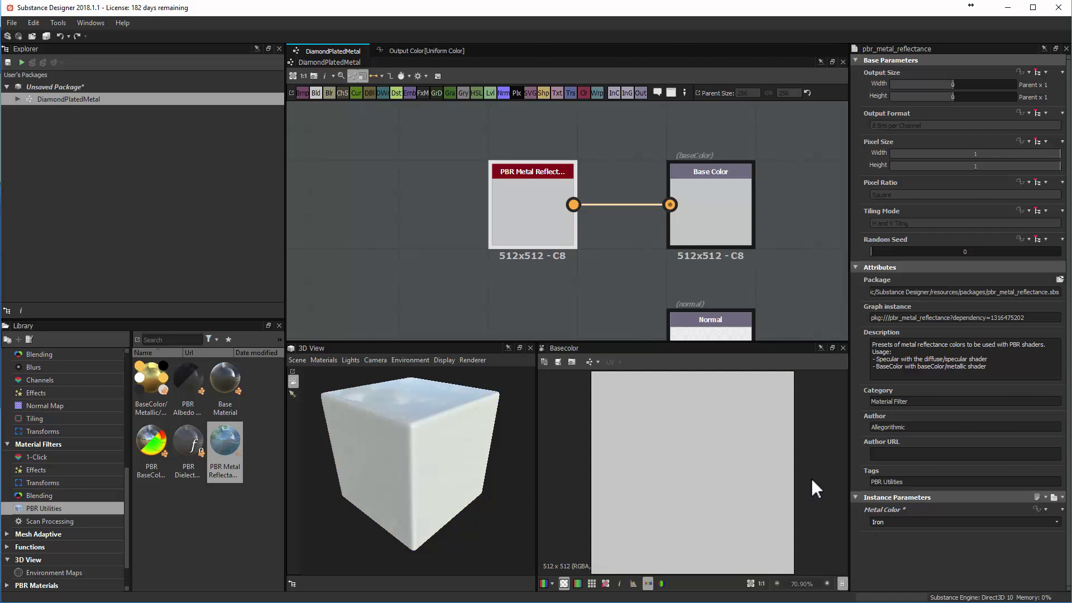
left_click(884, 522)
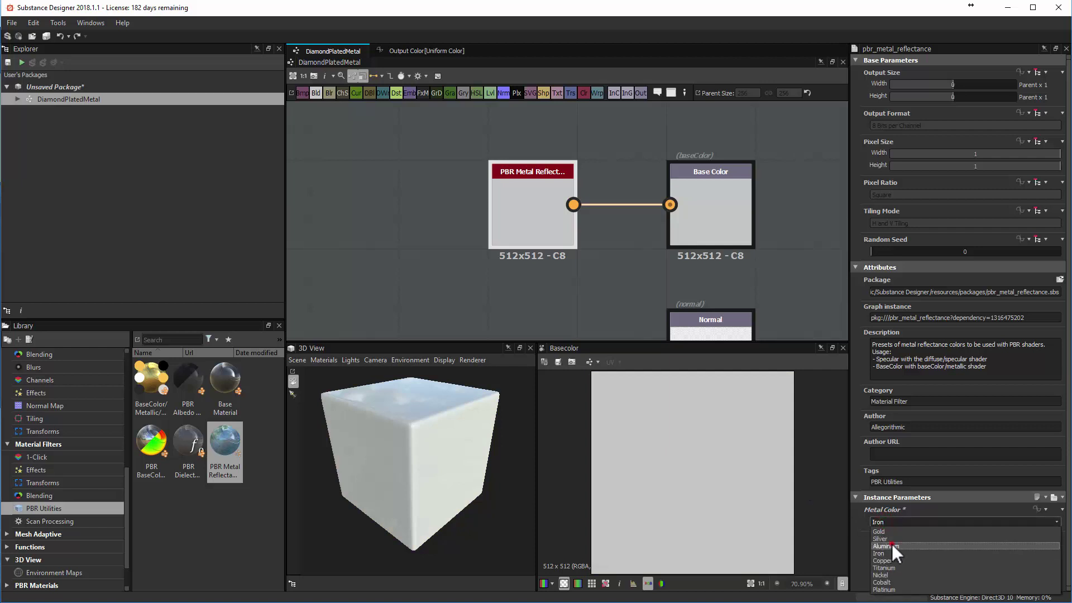
left_click(892, 545)
left_click(891, 524)
left_click(893, 567)
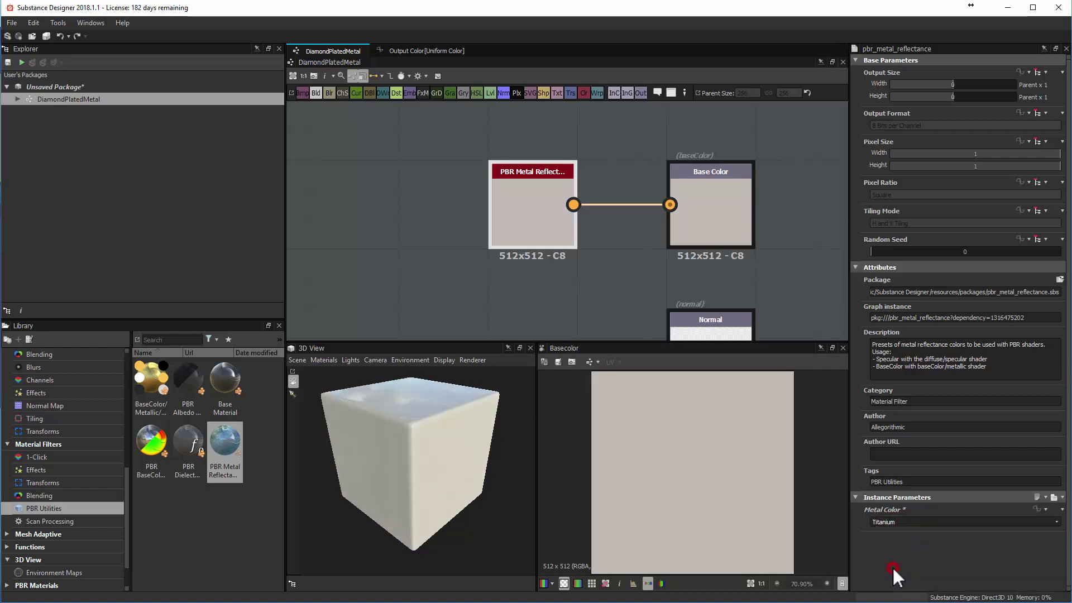
left_click(903, 524)
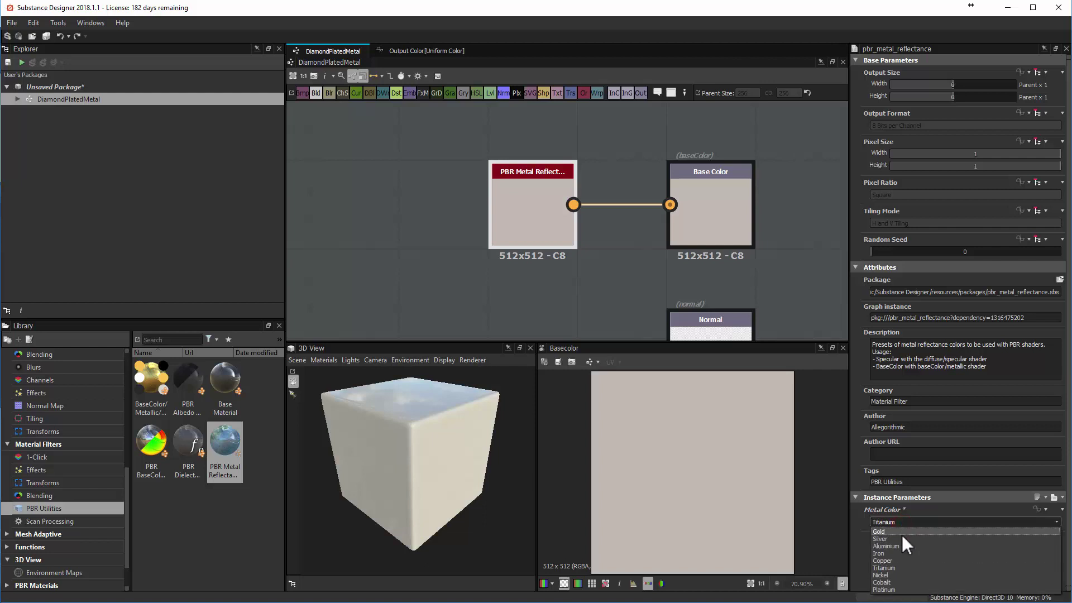
left_click(896, 553)
middle_click_drag(608, 283, 594, 264)
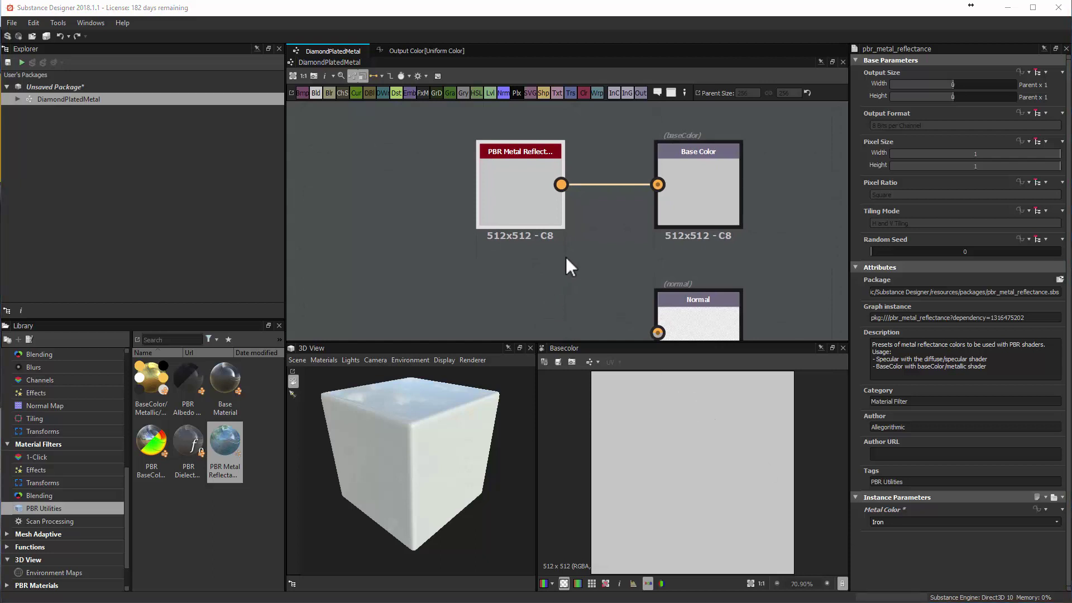
left_click(550, 217)
Orbit and zoom the 3D view to inspect the iron-coloured cube
left_click_drag(458, 454, 466, 485)
scroll(578, 307, "up", 1)
scroll(555, 246, "up", 2)
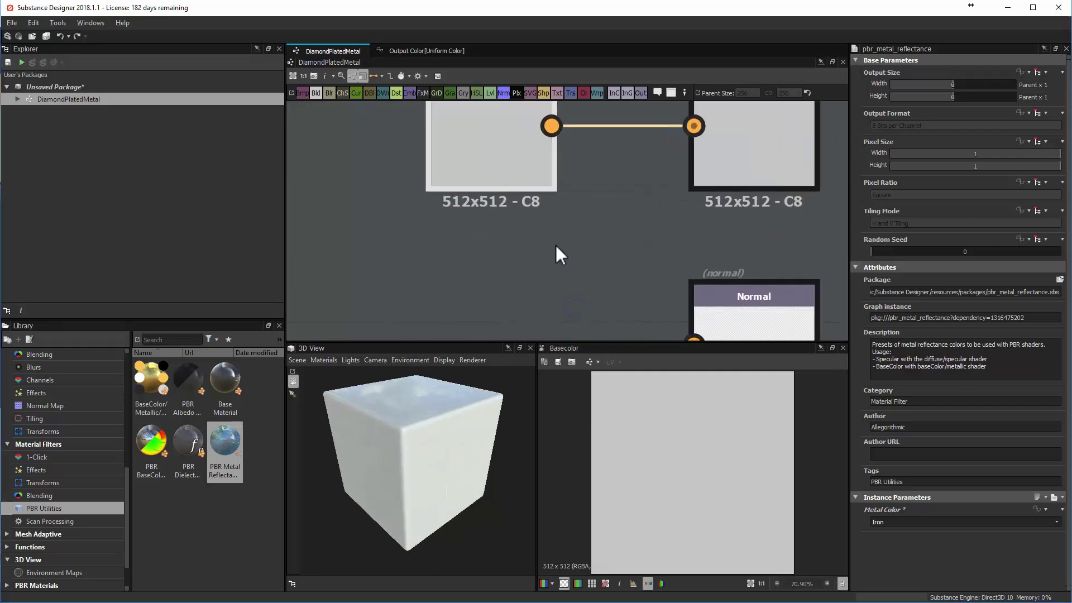
scroll(575, 312, "down", 5)
Pan the graph down to the Metallic and Height outputs and bring up the node search
middle_click_drag(705, 289, 697, 260)
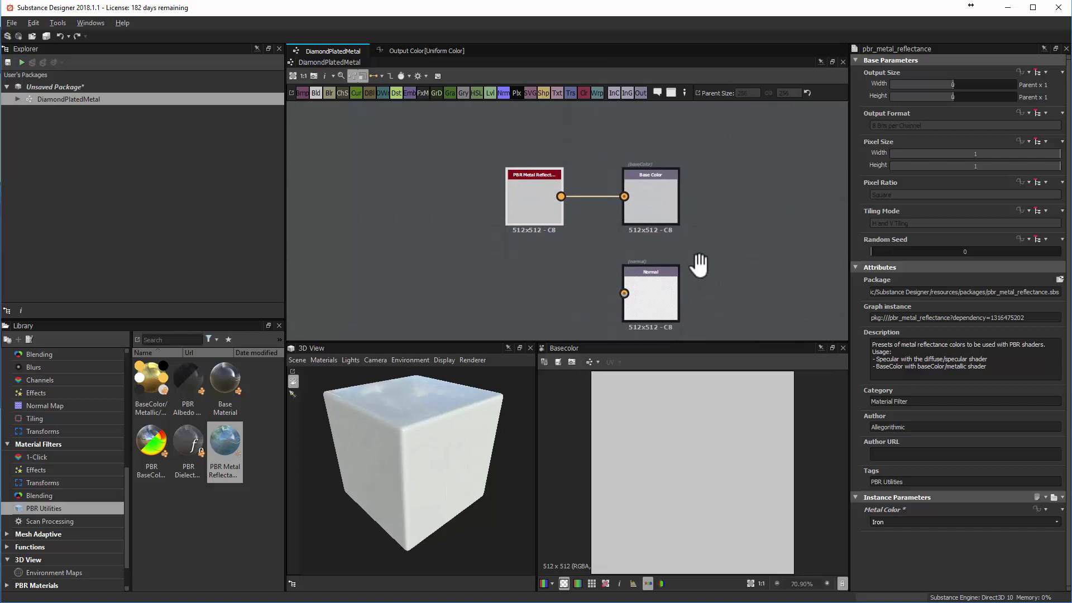
middle_click_drag(688, 310, 678, 168)
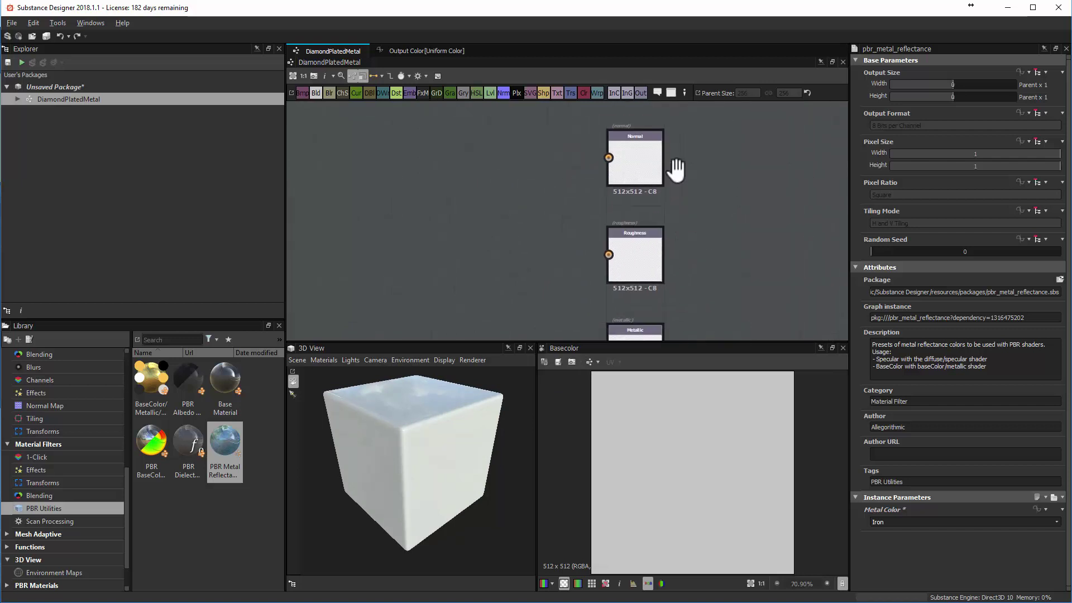
middle_click_drag(658, 279, 687, 186)
middle_click_drag(715, 274, 729, 221)
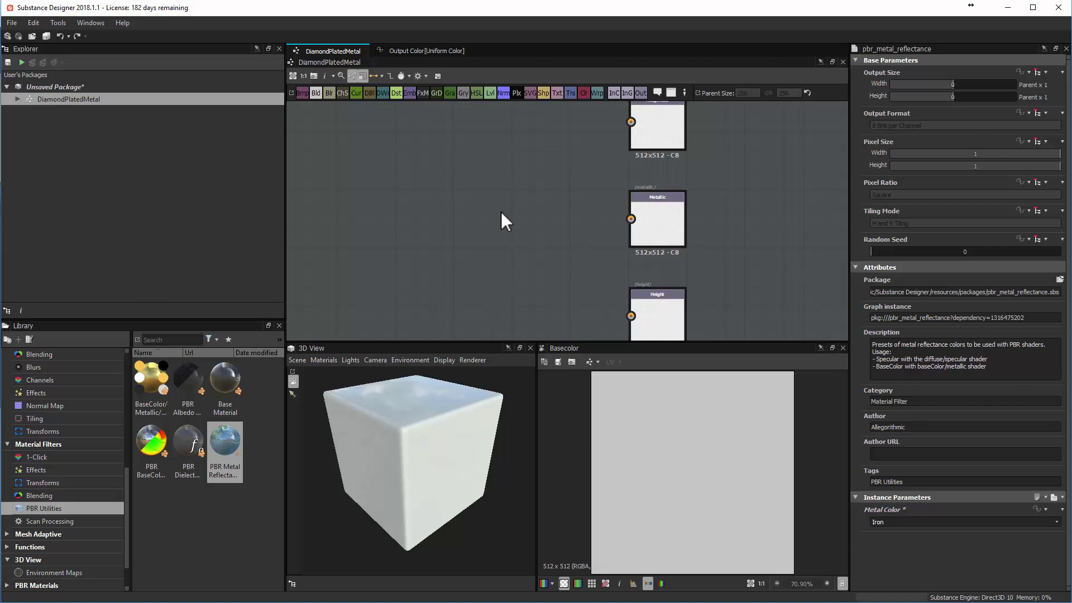
key("space")
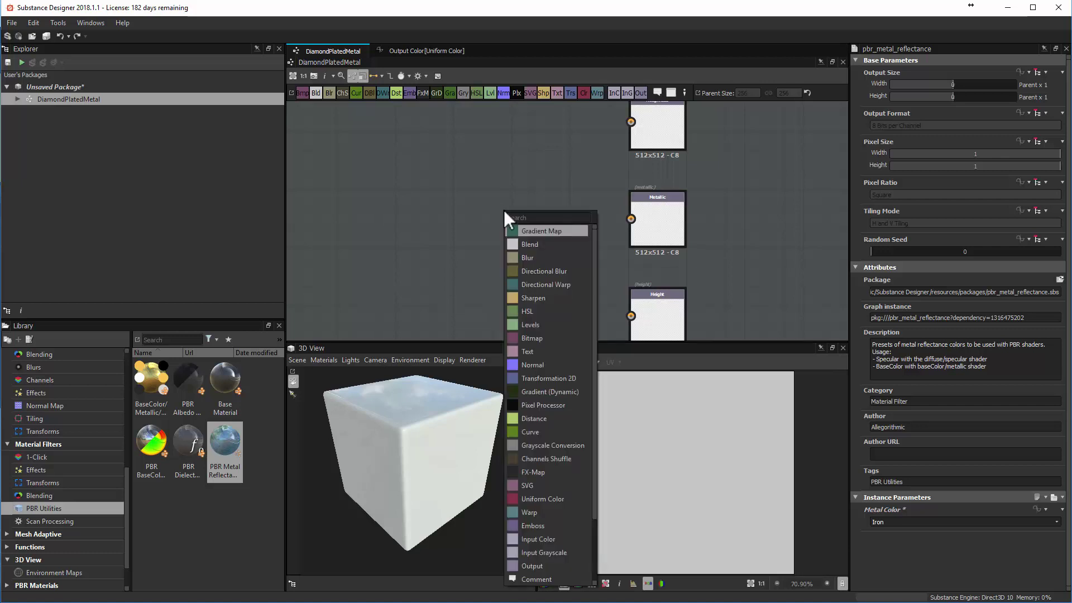
Create a Uniform Color node from the 'uni' search and nudge it beside the Metallic output
type("uni")
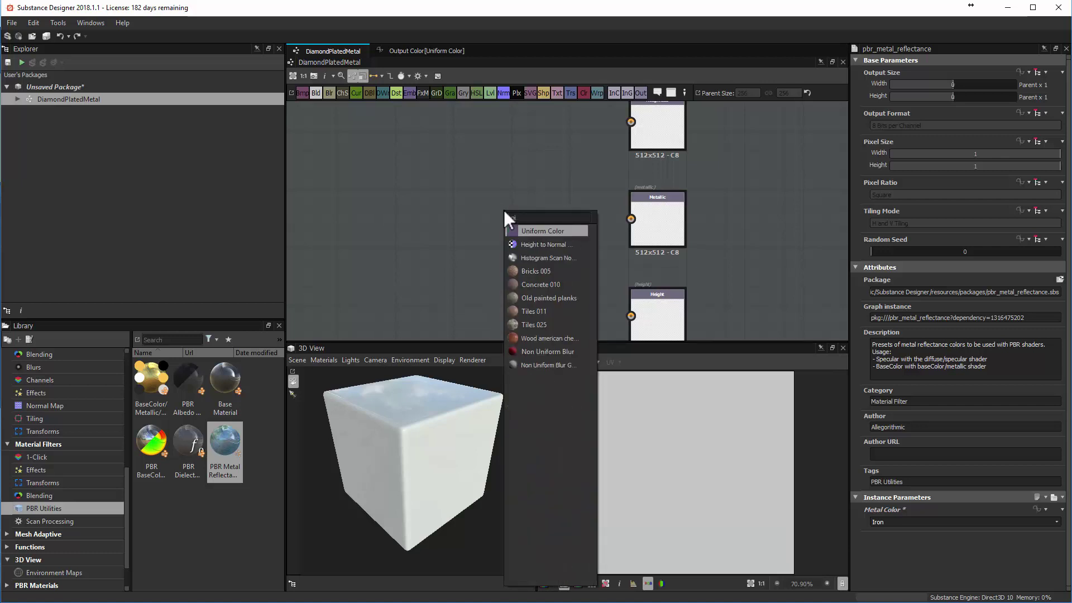
key("Return")
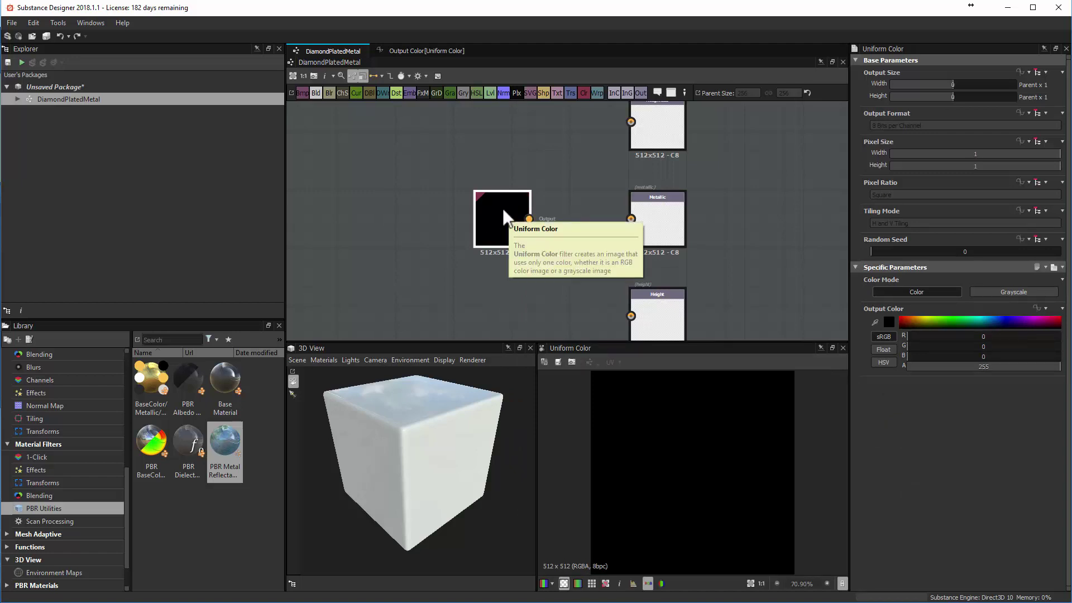
left_click_drag(497, 216, 517, 217)
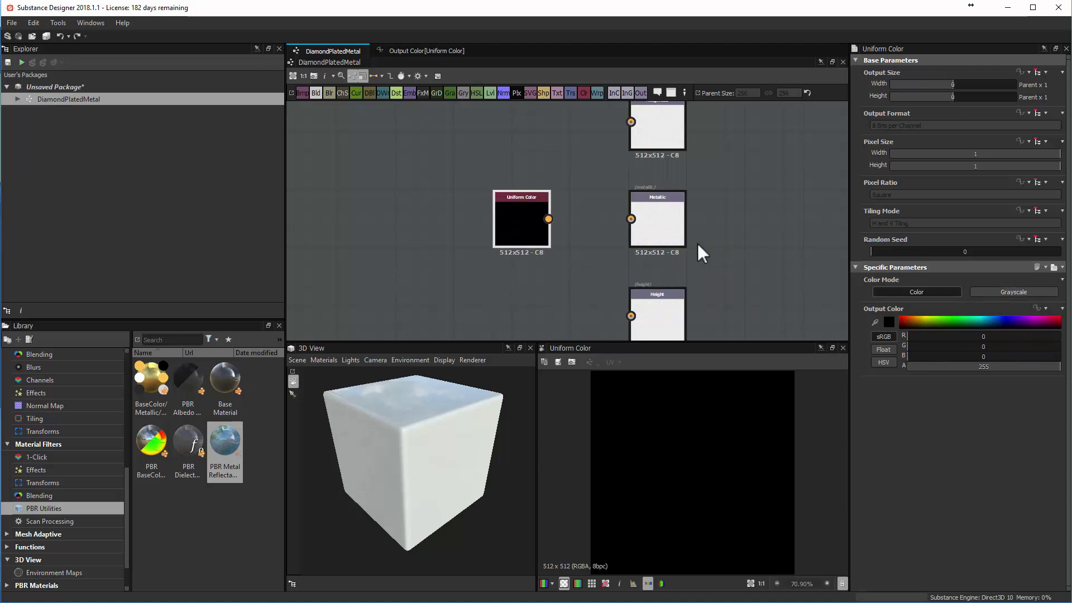
Make the Uniform Color grayscale, wire it into Metallic, and raise its value to 253
left_click(1014, 291)
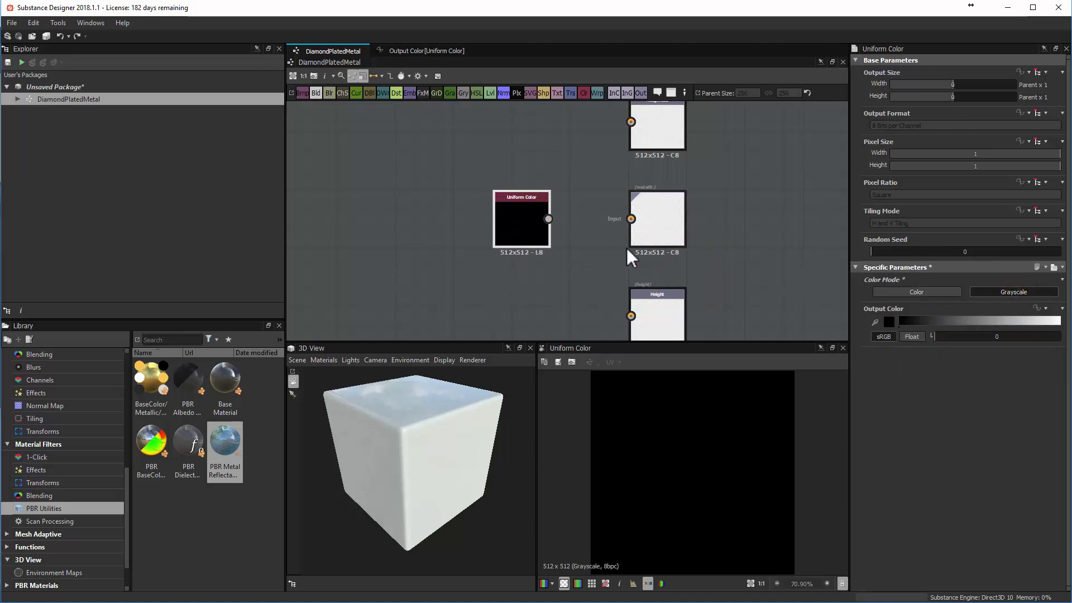
left_click_drag(549, 219, 631, 218)
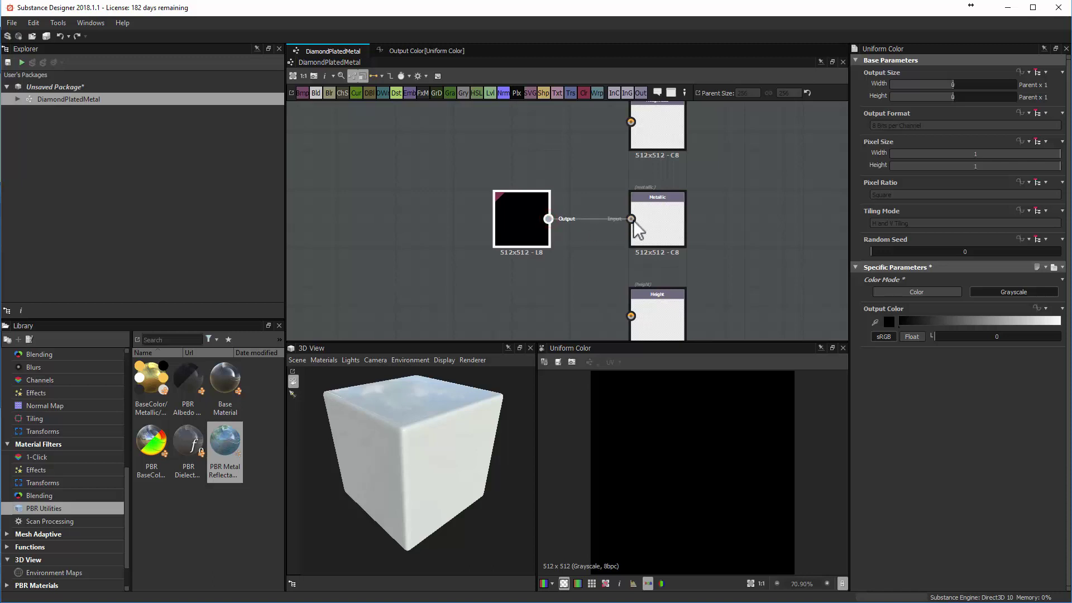
left_click_drag(534, 223, 549, 223)
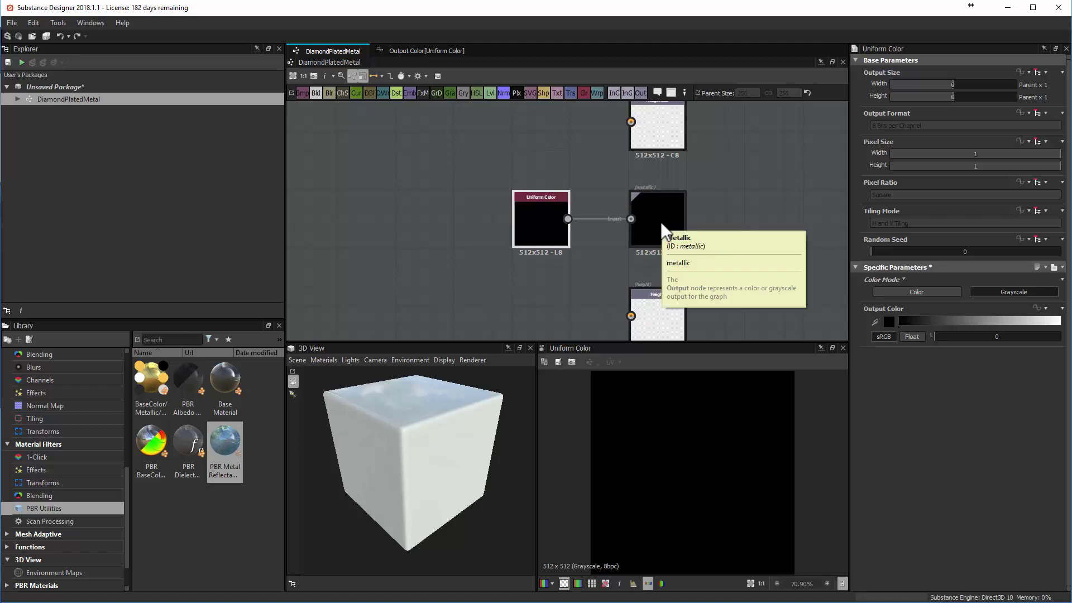
left_click(543, 220)
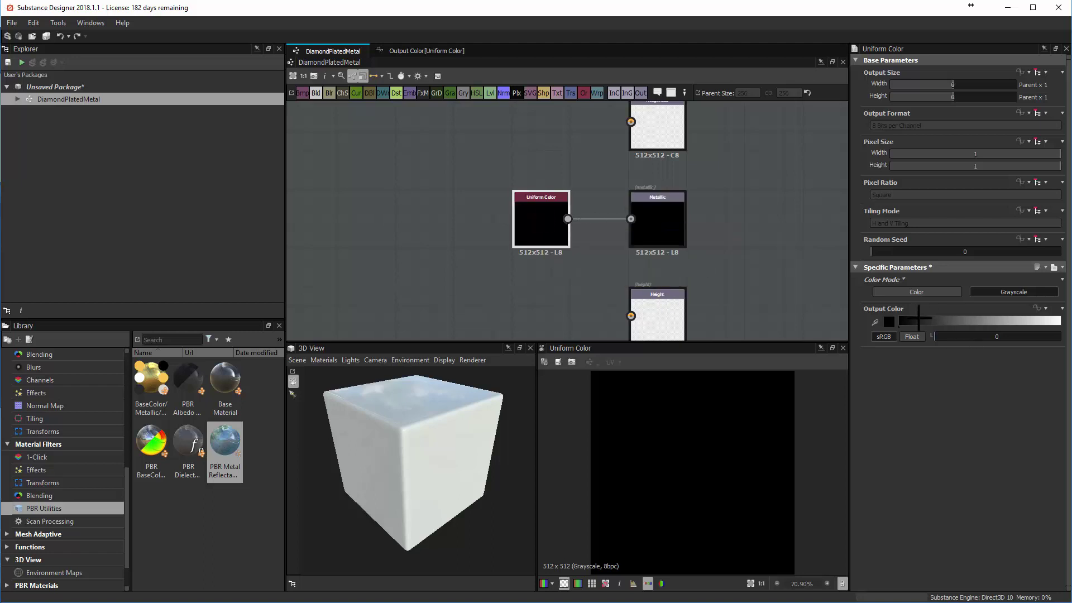
left_click_drag(918, 319, 1060, 321)
left_click_drag(461, 492, 436, 468)
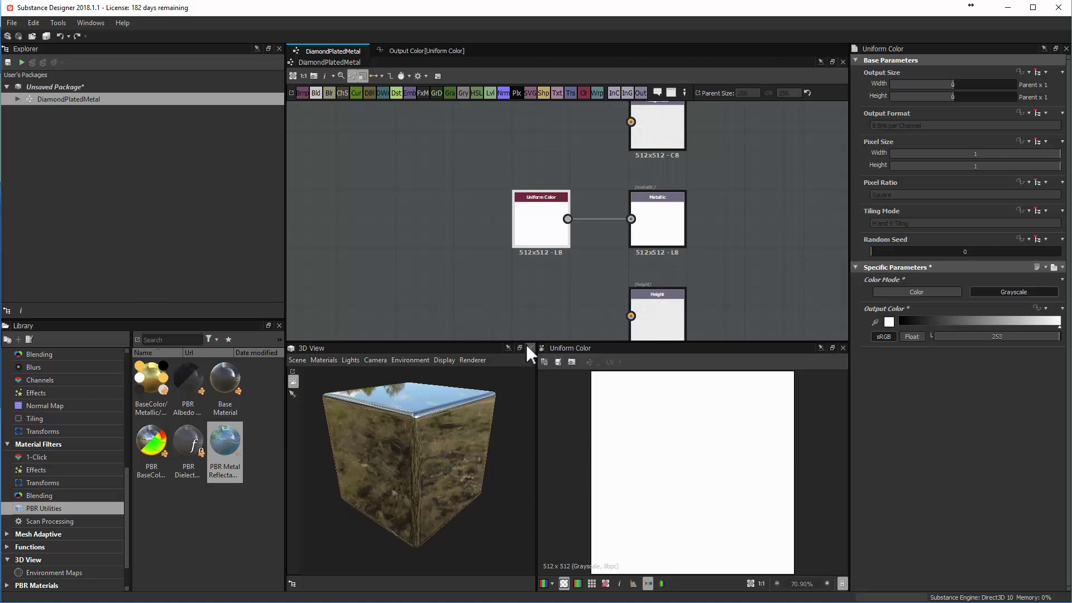
Drag the panel splitters to enlarge the 3D preview of the cube
left_click_drag(530, 339, 529, 281)
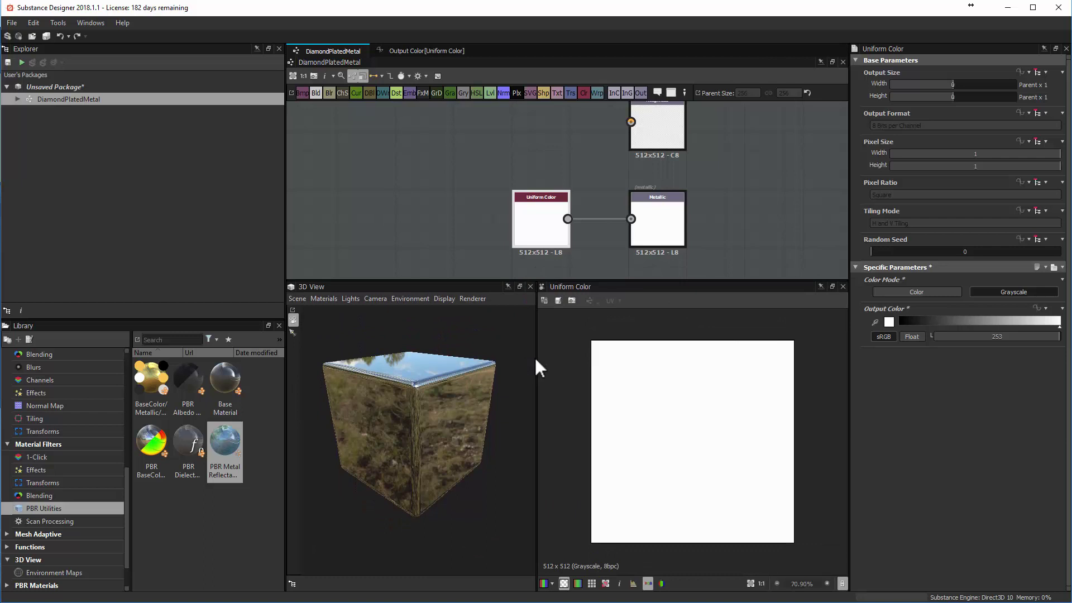
left_click_drag(537, 362, 456, 398)
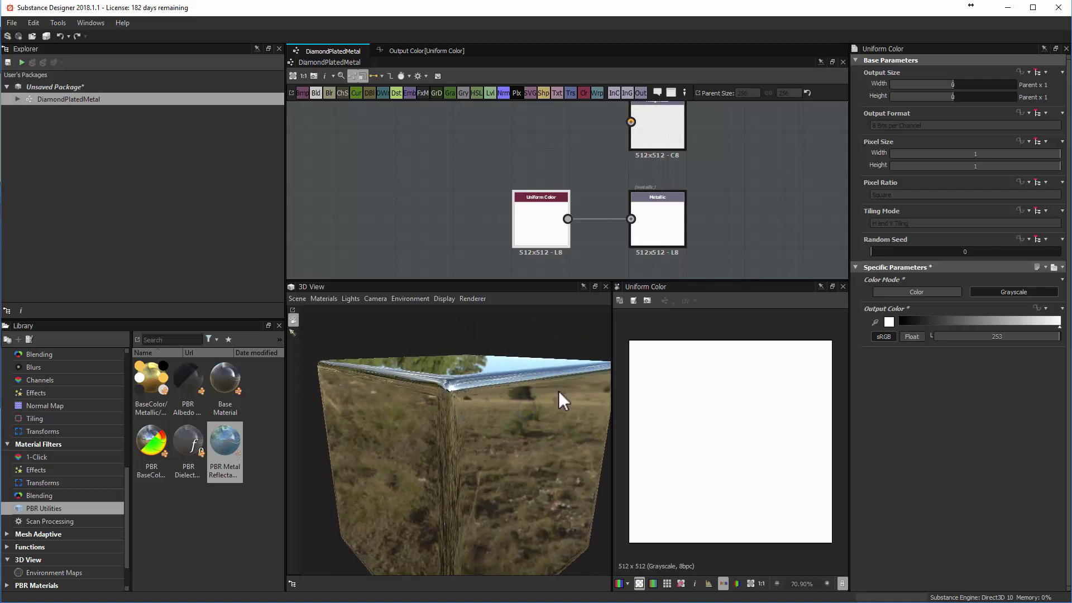
Add a Normal node from the 'n' search and link it to the Normal output
scroll(712, 202, "down", 3)
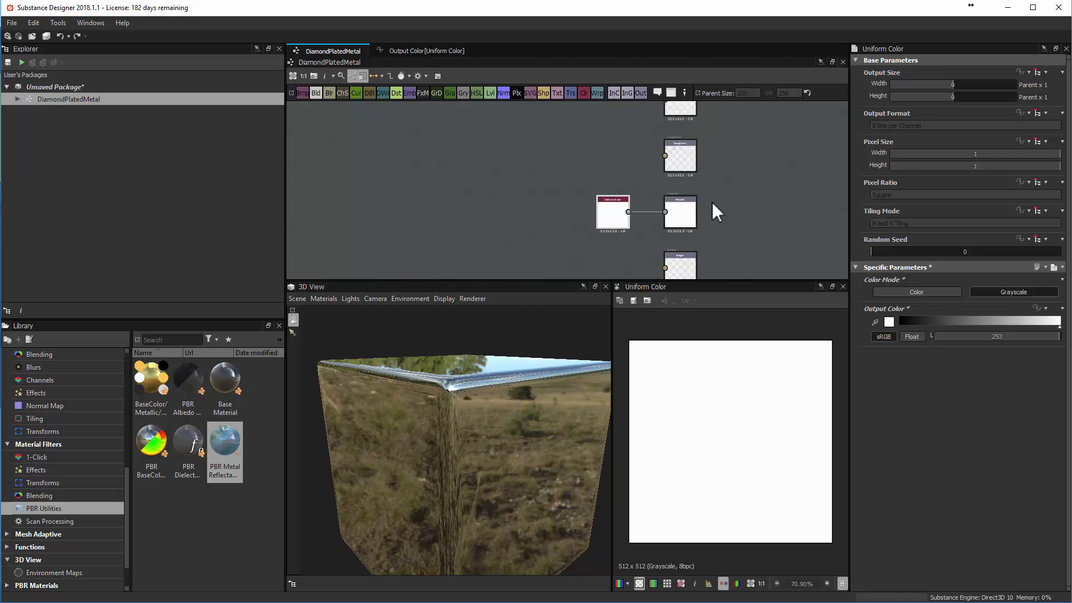
scroll(721, 223, "up", 5)
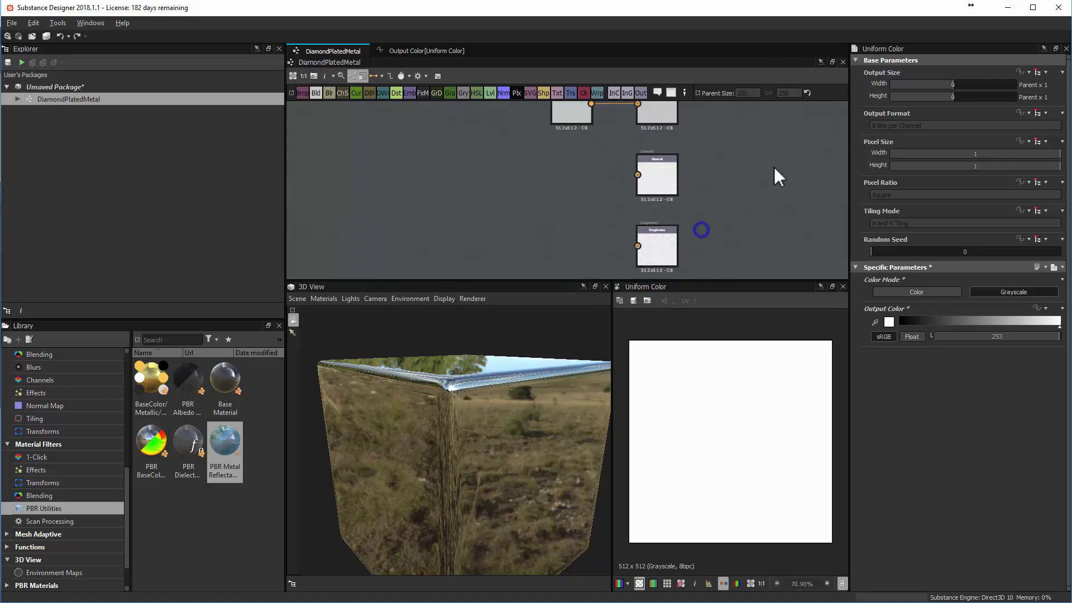
middle_click_drag(738, 146, 759, 224)
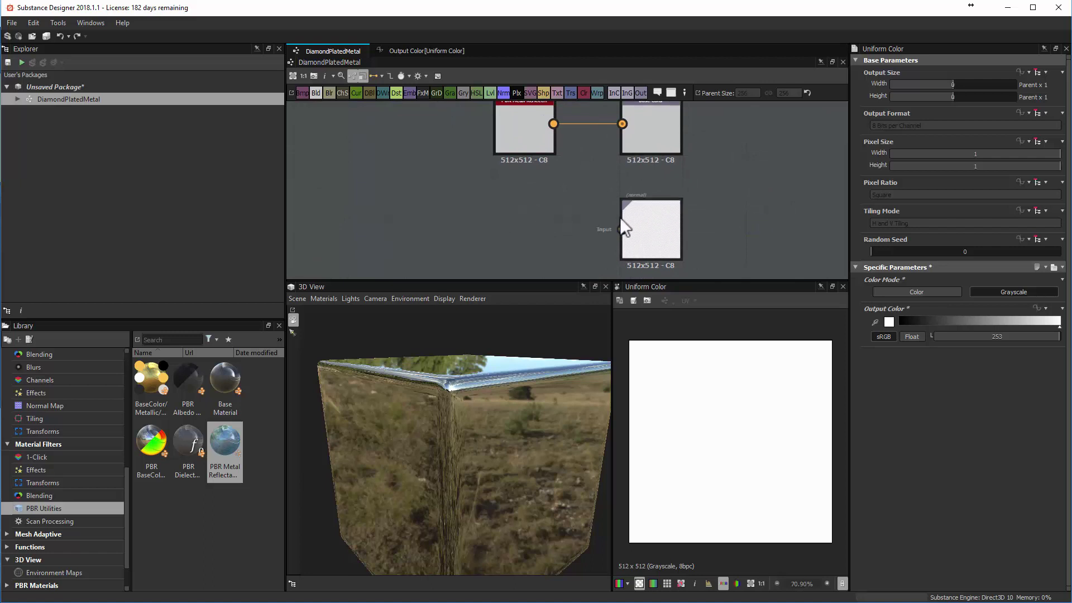
right_click(504, 207)
type("no")
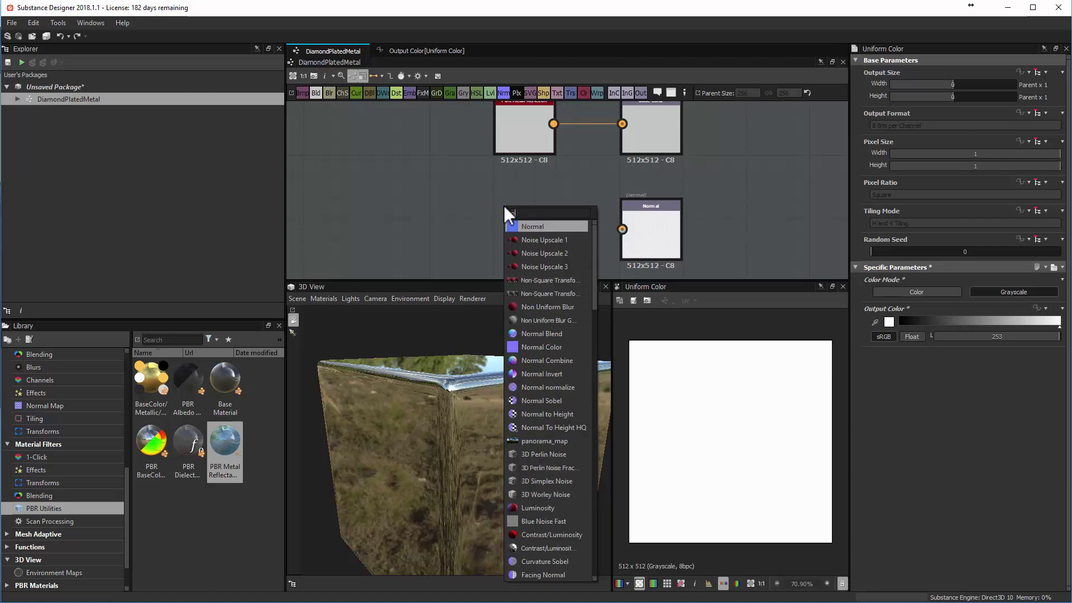
key("Return")
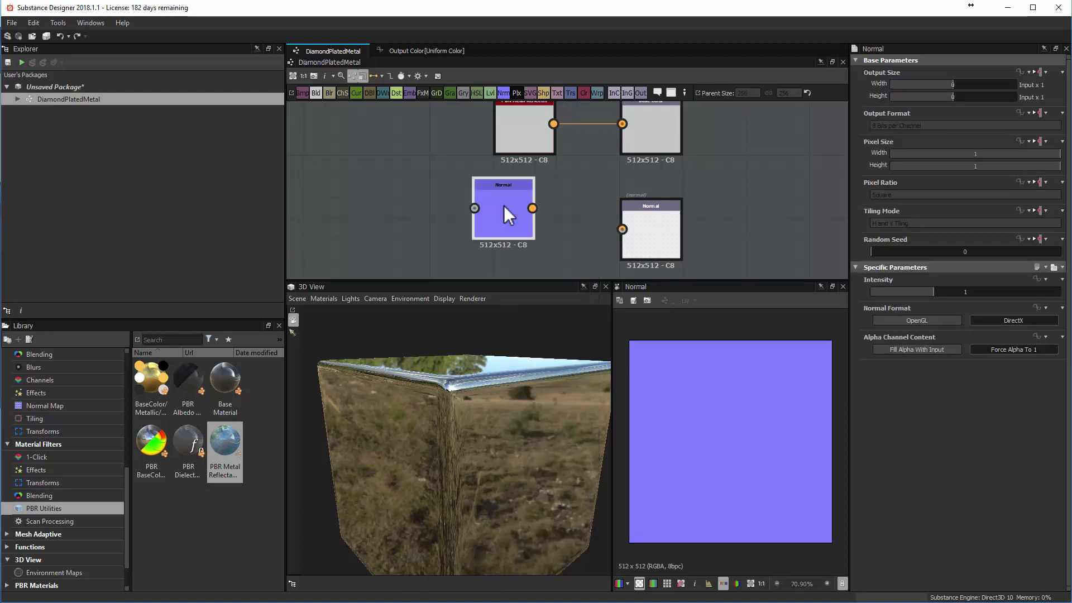
left_click_drag(533, 208, 617, 226)
left_click_drag(571, 361, 556, 571)
left_click_drag(524, 240, 535, 246)
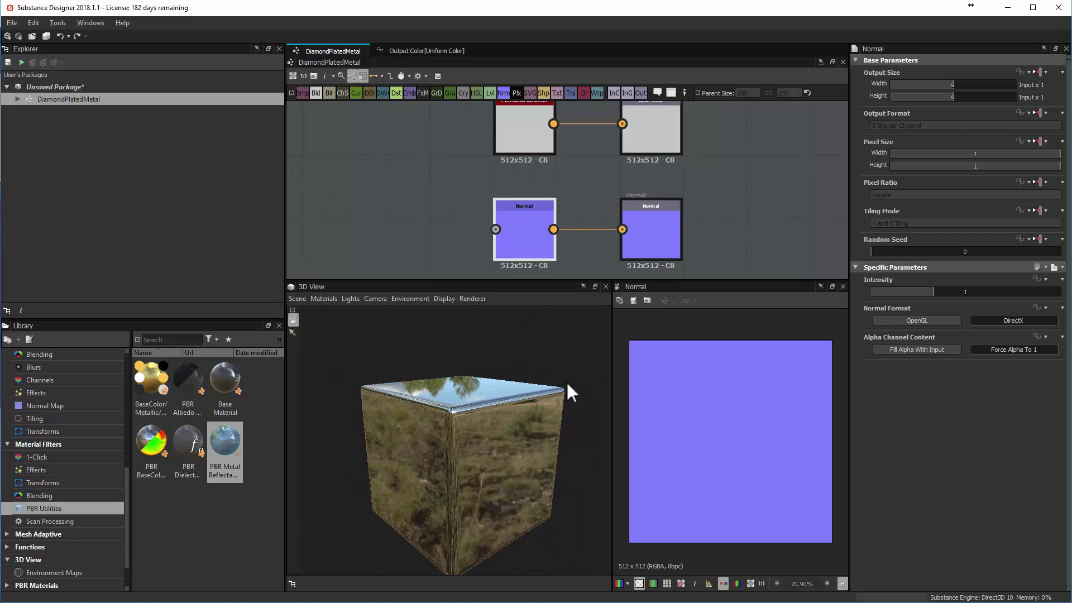
Orbit and zoom the 3D view to inspect the cube's front-right side and top
mouse_move(564, 415)
left_mouse_down()
mouse_move(561, 380)
mouse_move(571, 393)
mouse_move(557, 407)
left_mouse_up()
scroll(547, 377, "down", 2)
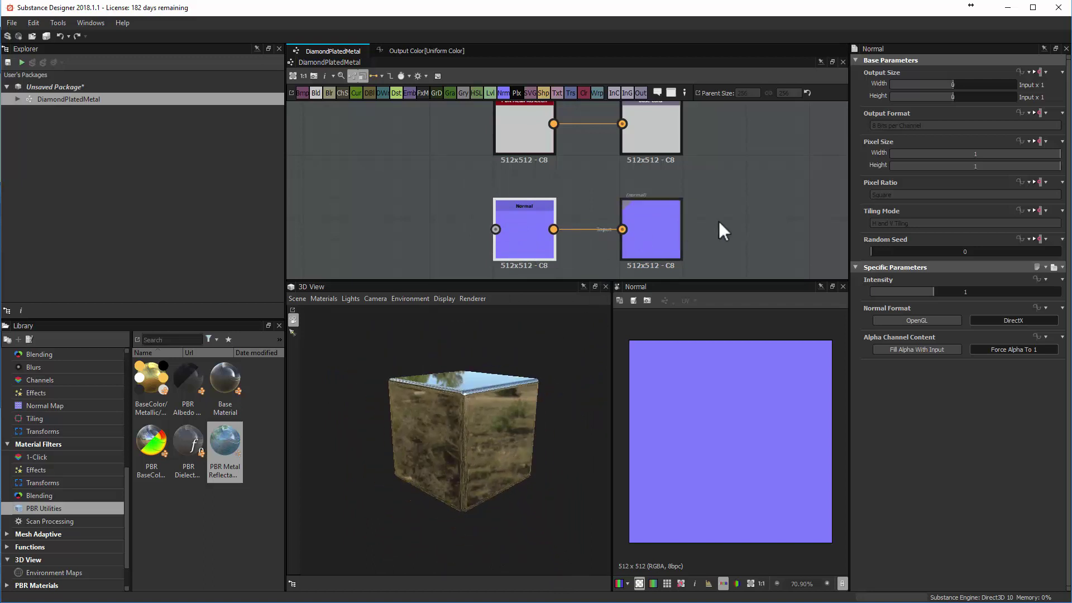
middle_click_drag(719, 221, 763, 215)
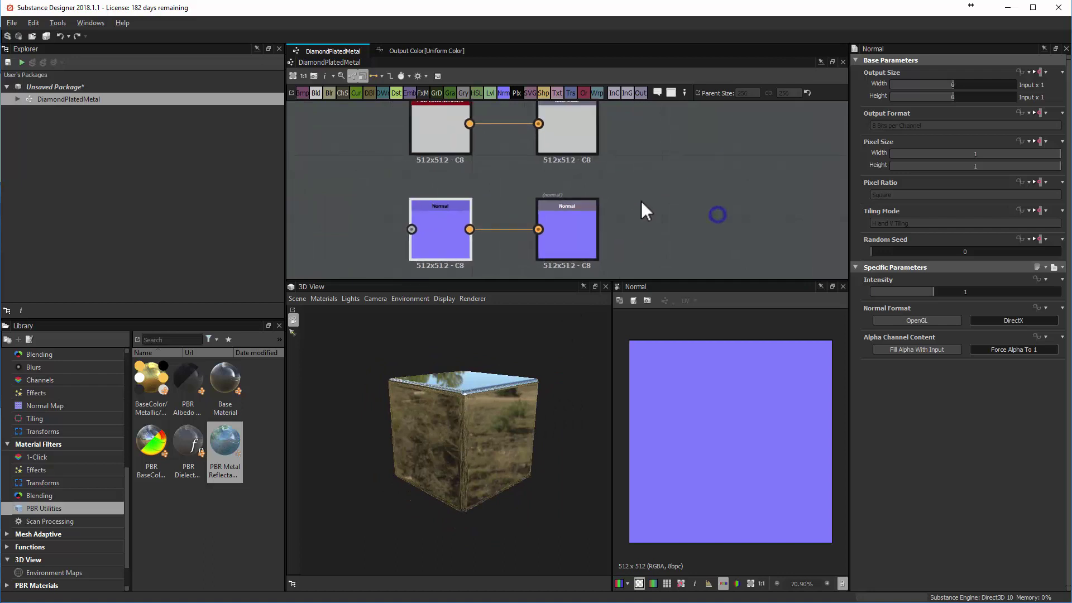
scroll(654, 229, "up", 2)
scroll(662, 243, "down", 6)
scroll(694, 271, "up", 2)
middle_click_drag(694, 271, 634, 204)
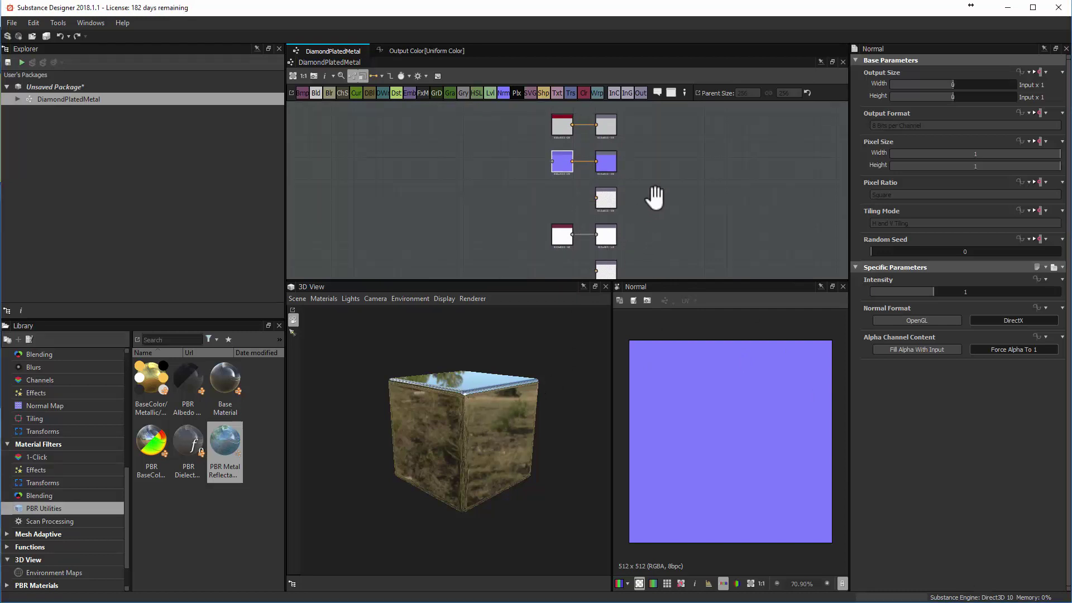
scroll(638, 202, "down", 2)
scroll(752, 112, "up", 2)
scroll(690, 150, "up", 2)
middle_click_drag(689, 151, 726, 246)
scroll(730, 244, "up", 1)
middle_click_drag(732, 204, 709, 179)
scroll(701, 201, "down", 2)
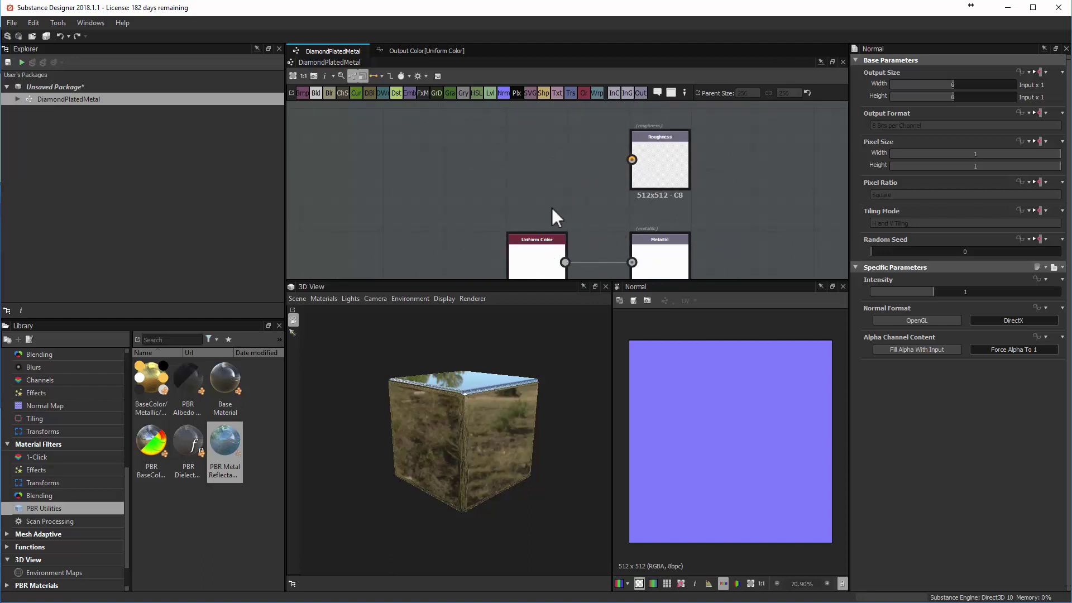
Duplicate the Metallic Uniform Color node, wire the copy to Roughness, and set it to 18
left_click(527, 256)
key("ctrl+d")
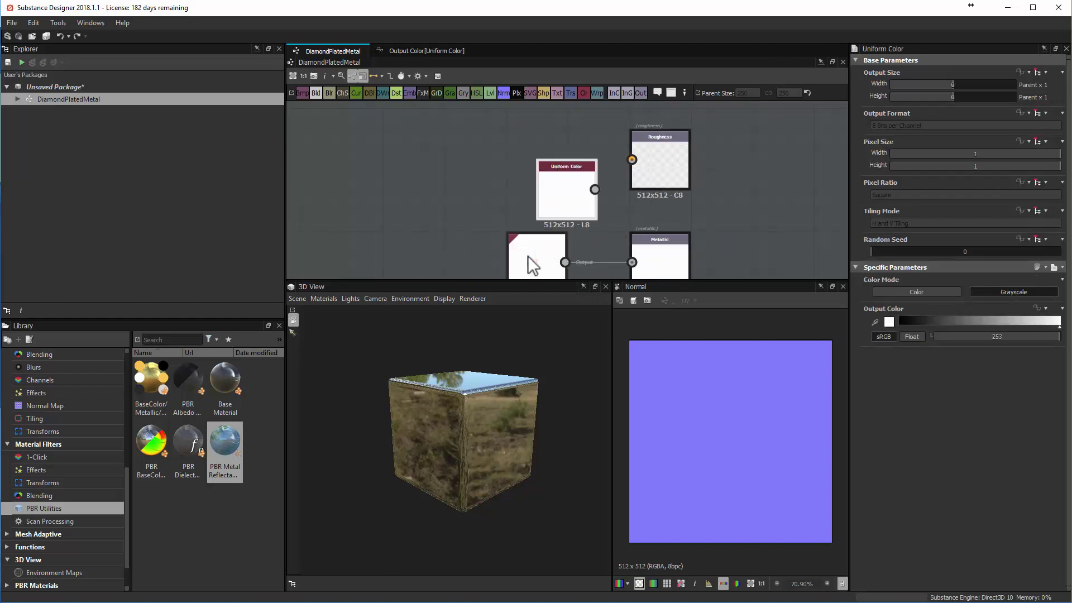
left_click(527, 167)
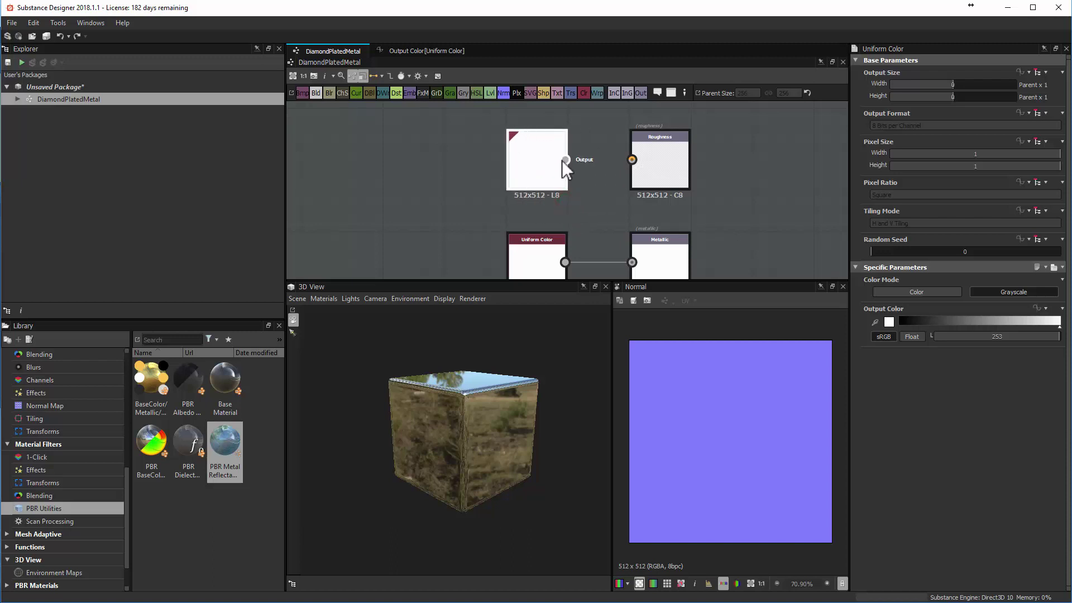
left_click_drag(565, 159, 633, 161)
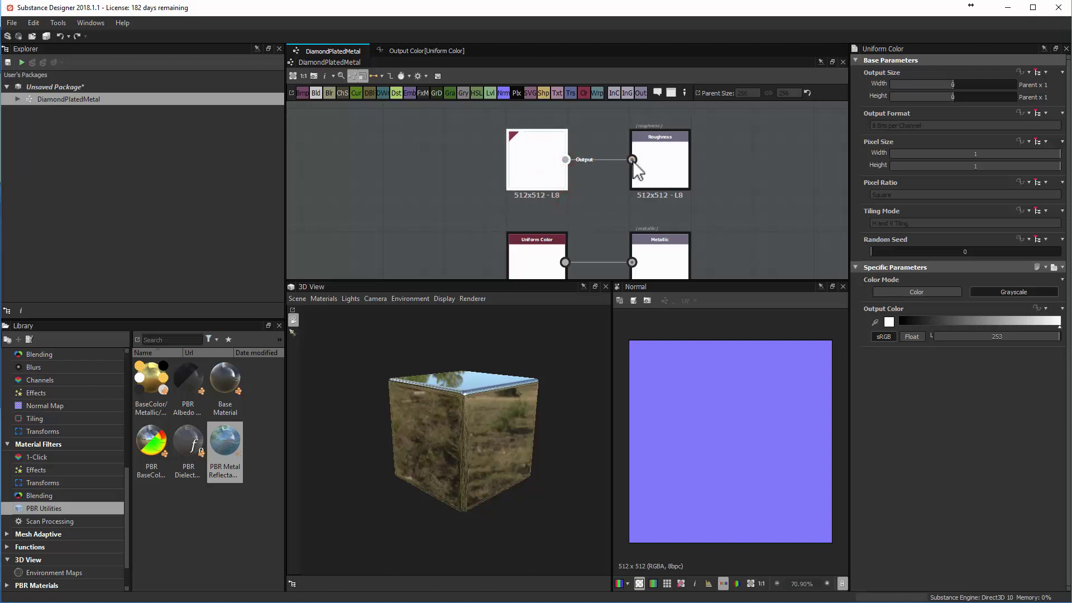
left_click(538, 168)
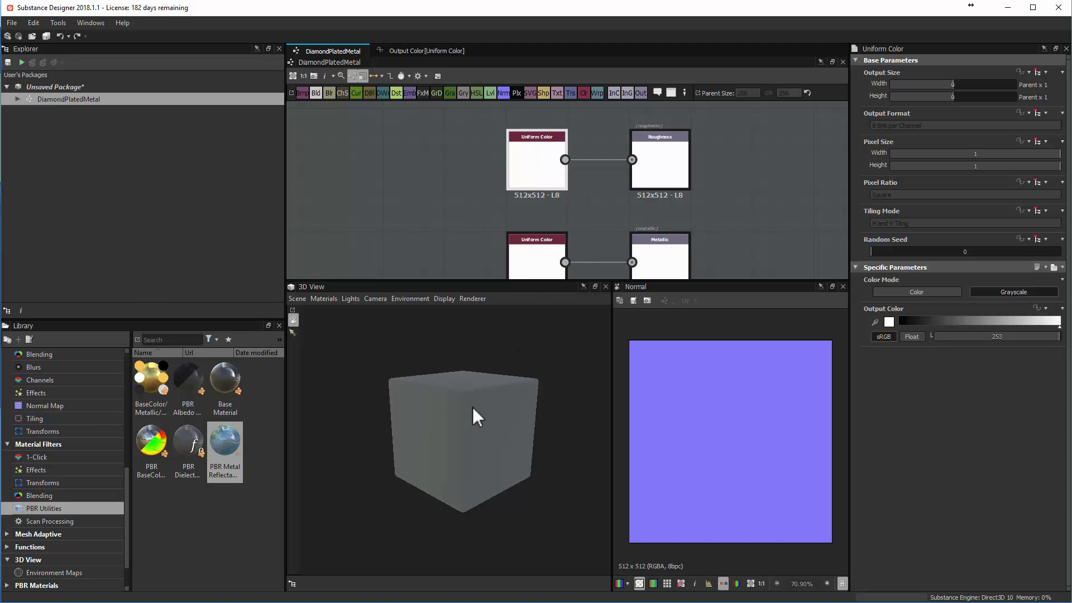
scroll(504, 378, "up", 2)
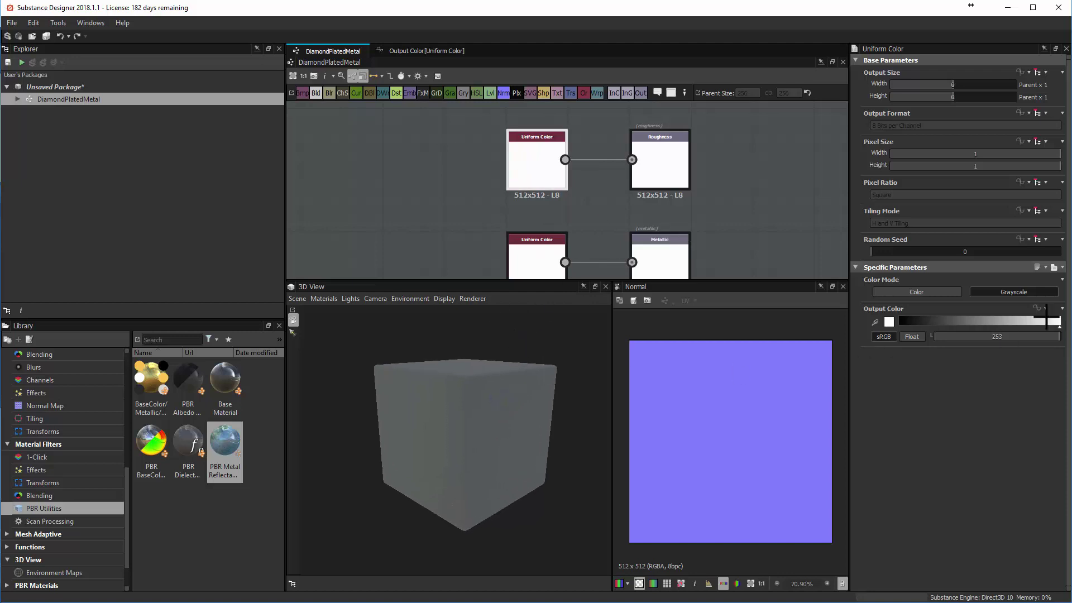
left_click_drag(1055, 320, 912, 324)
middle_click_drag(735, 165, 730, 249)
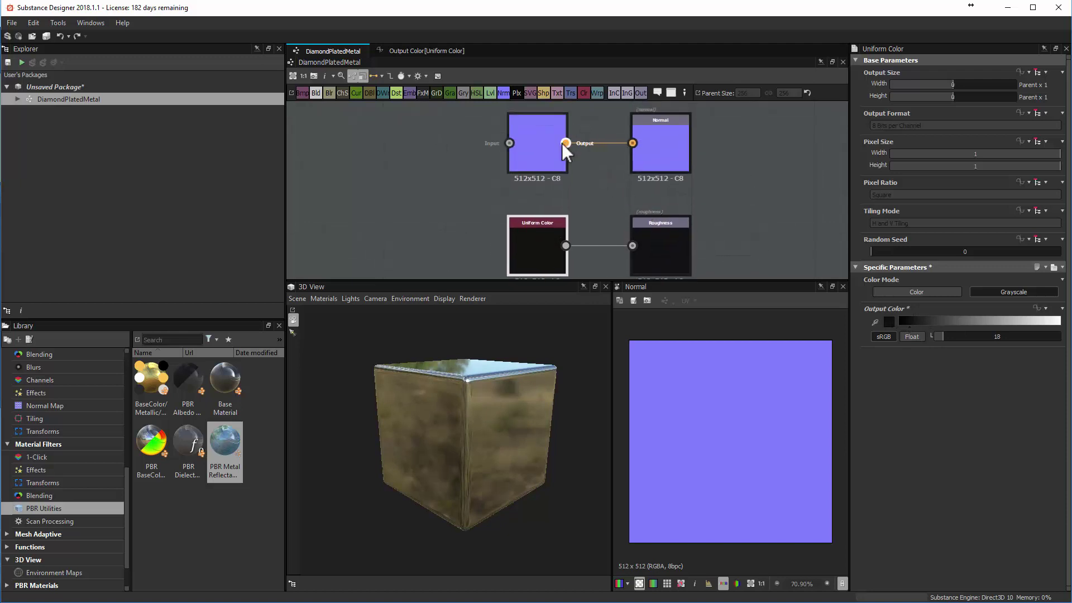
Delete the old Normal link and reconnect the Normal node to the Normal output
left_click(595, 143)
key("Delete")
left_click_drag(501, 346, 574, 247)
scroll(568, 335, "up", 4)
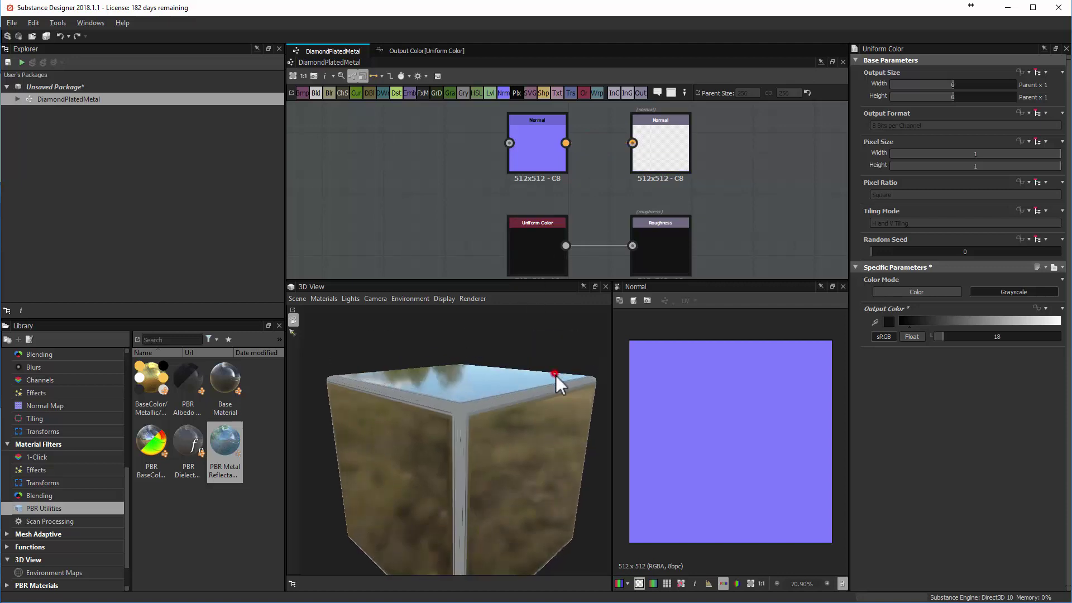
left_click_drag(555, 375, 558, 352)
left_click_drag(566, 144, 633, 143)
Orbit the cube, then fine-tune the roughness Uniform Color's grey value
left_click_drag(562, 406, 708, 226)
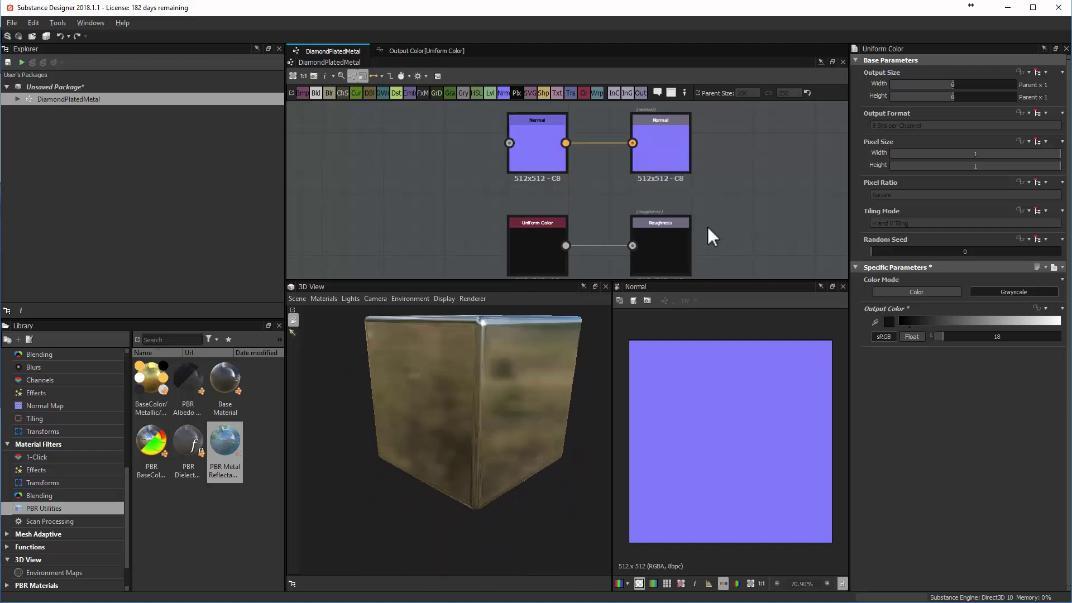
middle_click_drag(715, 211, 730, 173)
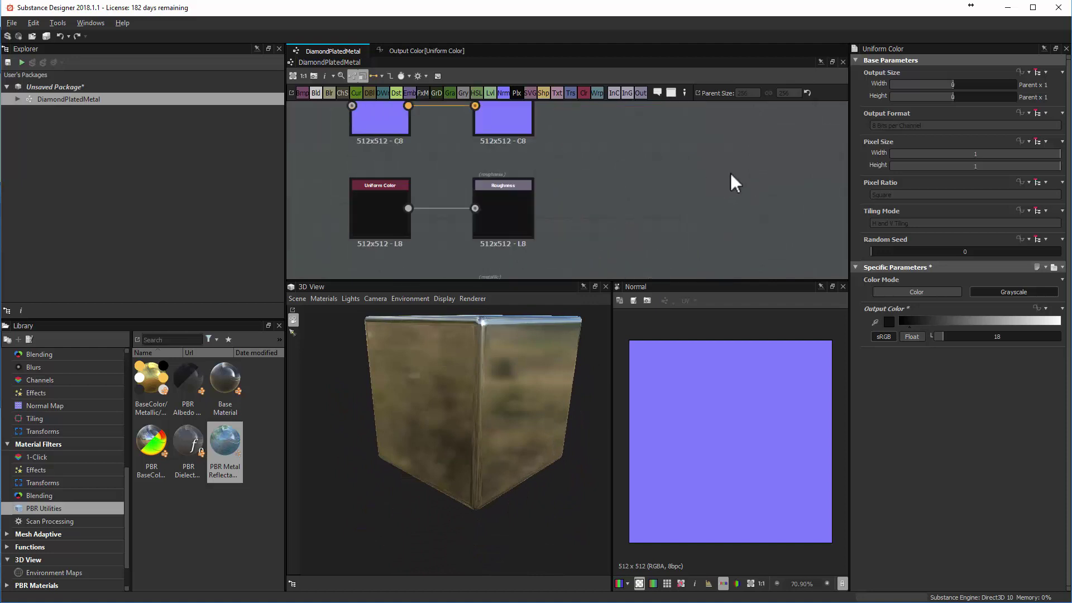
scroll(731, 178, "down", 4)
left_click_drag(534, 375, 607, 334)
left_click(632, 197)
mouse_move(912, 321)
left_mouse_down()
mouse_move(952, 313)
mouse_move(911, 315)
left_mouse_up()
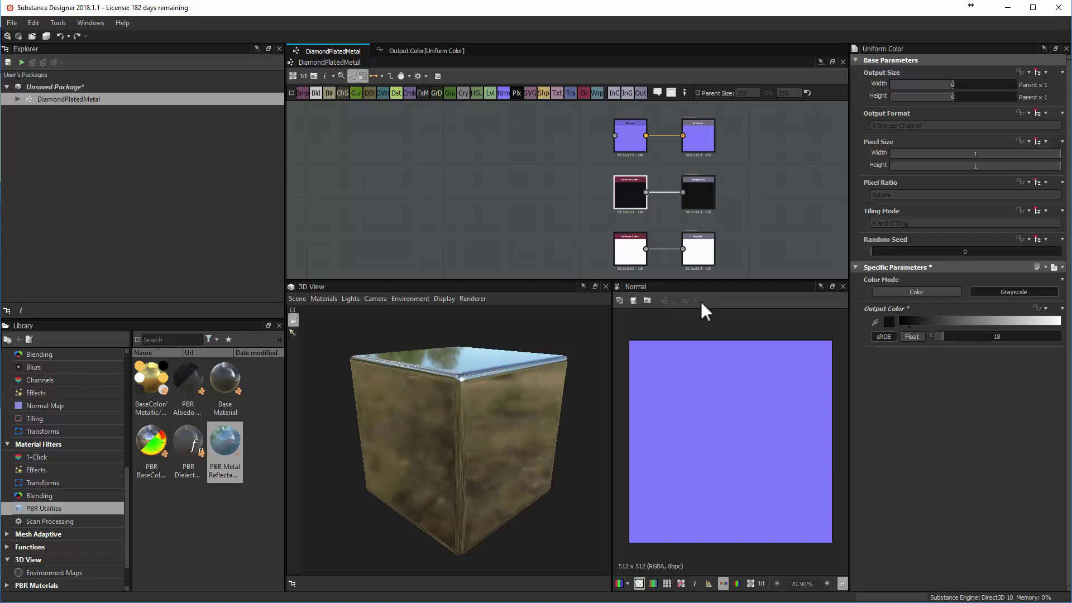